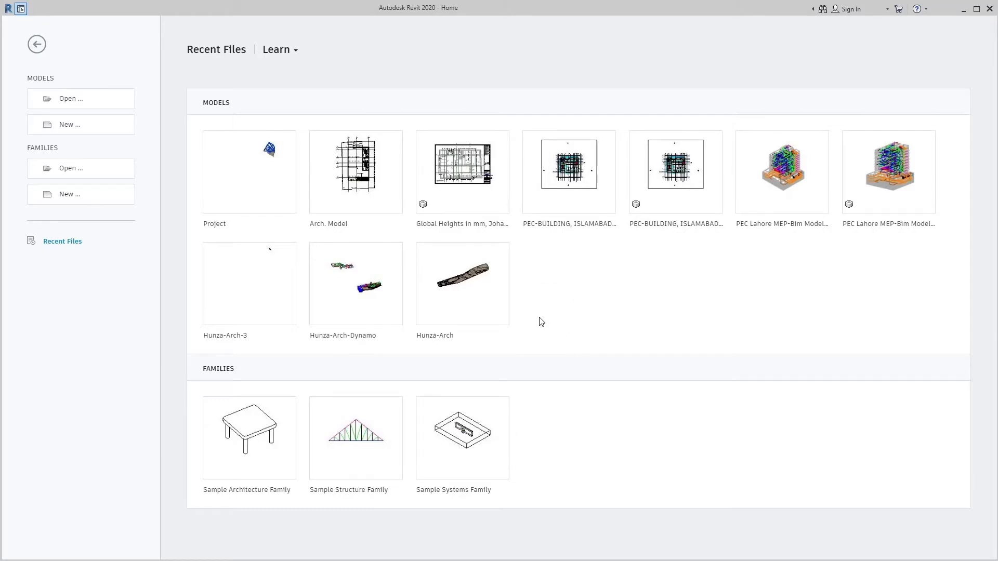
Create a new project from the Architectural Template and widen the Project Browser so its view names are readable
{"action": "left_click", "coordinate": [539, 321]}
{"action": "left_click", "coordinate": [80, 127]}
{"action": "left_click", "coordinate": [462, 264]}
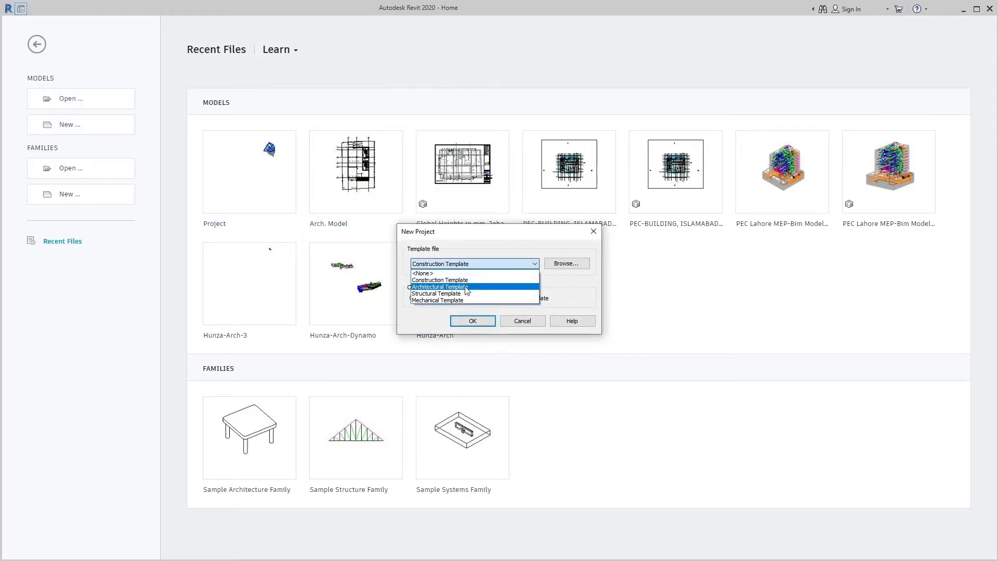
{"action": "left_click", "coordinate": [466, 283]}
{"action": "left_click", "coordinate": [462, 297]}
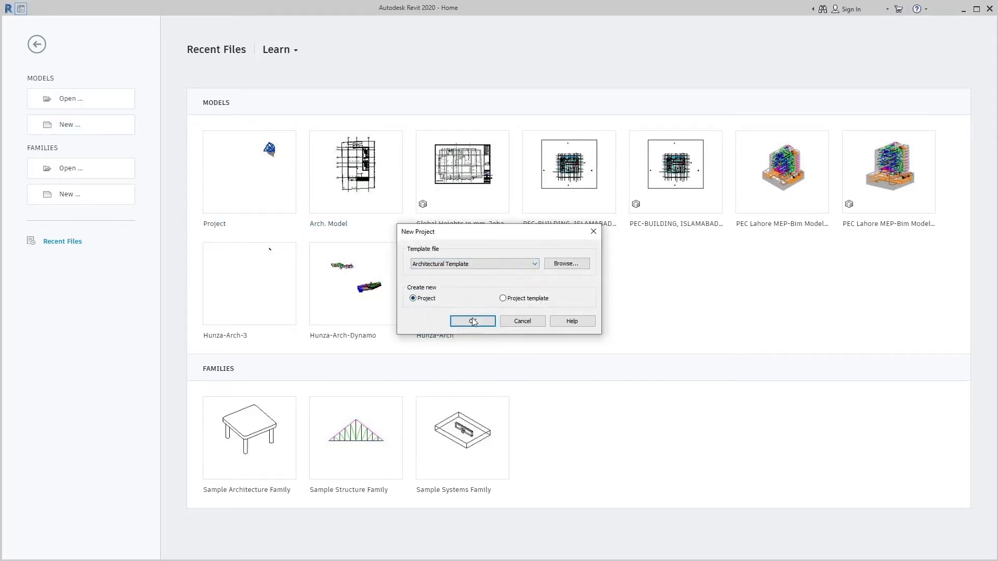
{"action": "left_click", "coordinate": [472, 320]}
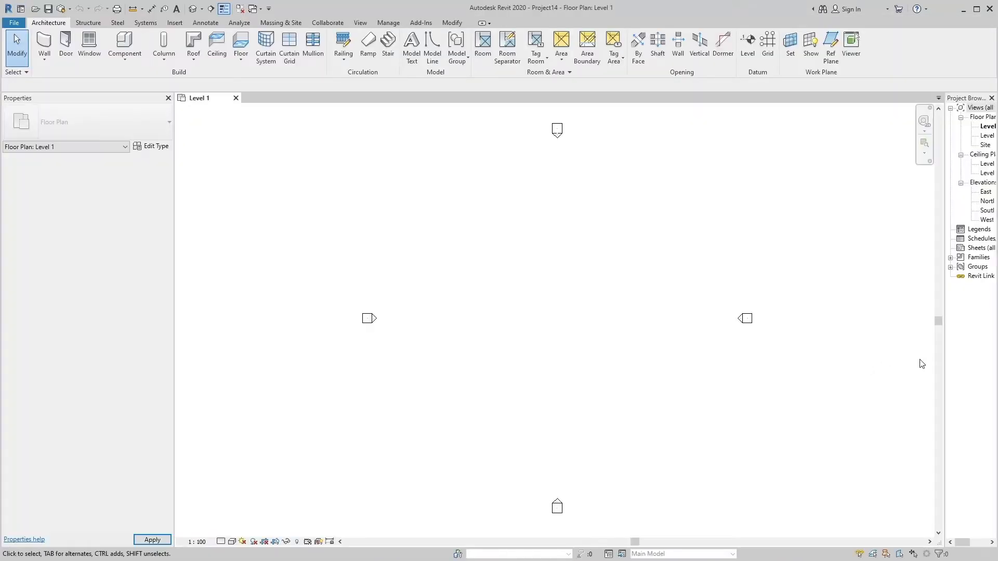
{"action": "left_click_drag", "start_coordinate": [945, 359], "coordinate": [869, 364]}
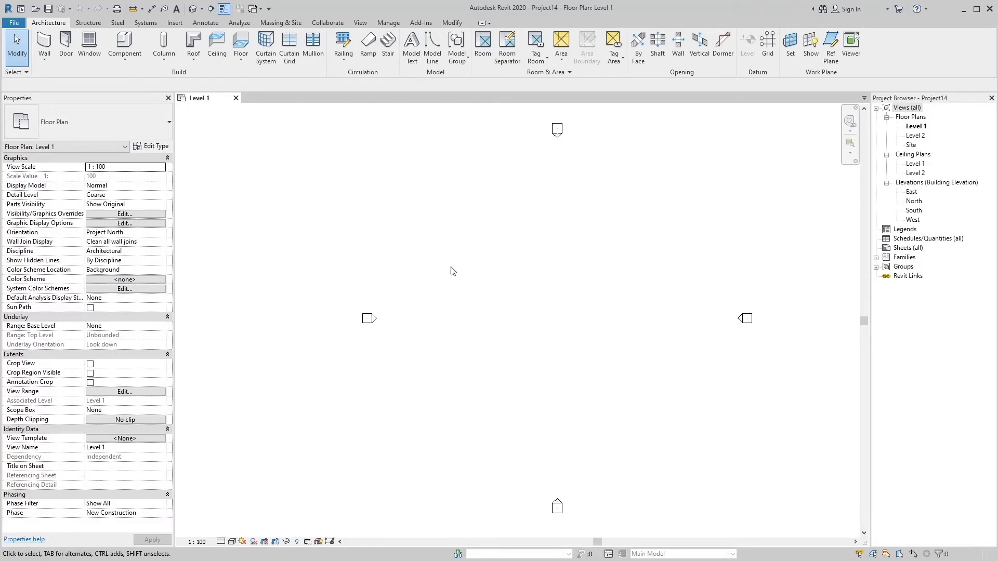
Draw a 3000 mm horizontal Generic - 200mm wall near the plan's centre, with its top constraint set up to Level 2
{"action": "left_click", "coordinate": [44, 44]}
{"action": "left_click", "coordinate": [158, 214]}
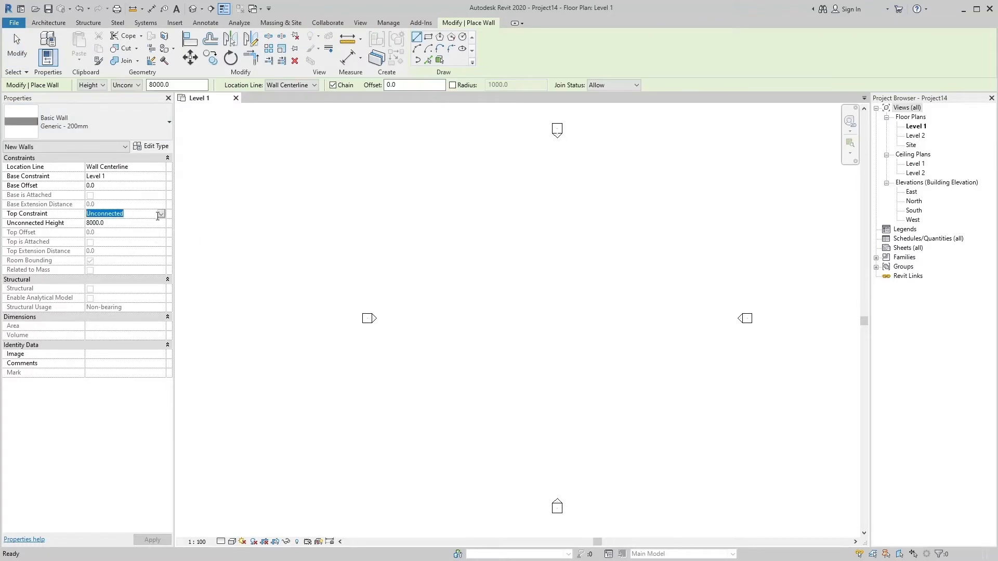
{"action": "left_click", "coordinate": [161, 214]}
{"action": "left_click", "coordinate": [155, 242]}
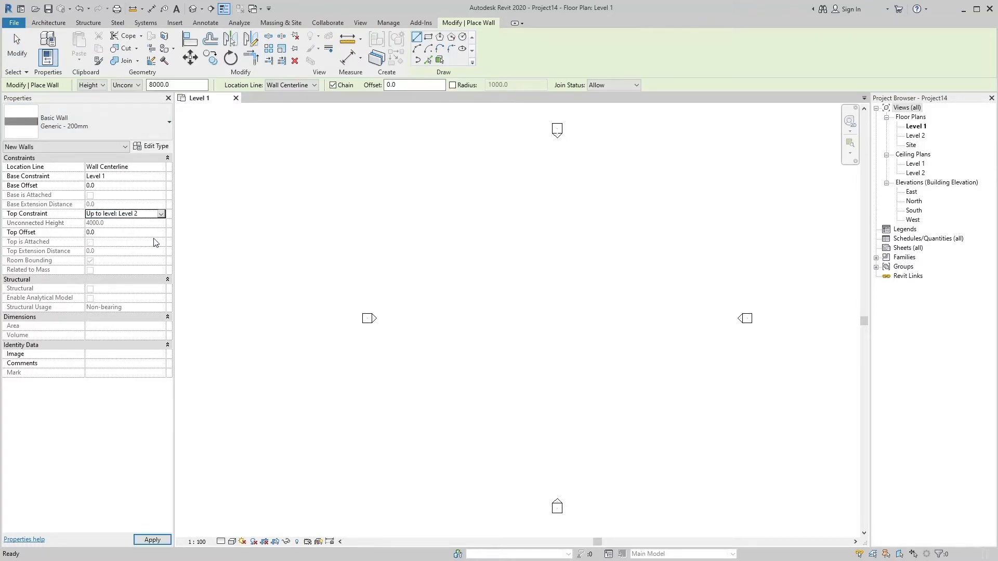
{"action": "left_click", "coordinate": [533, 338]}
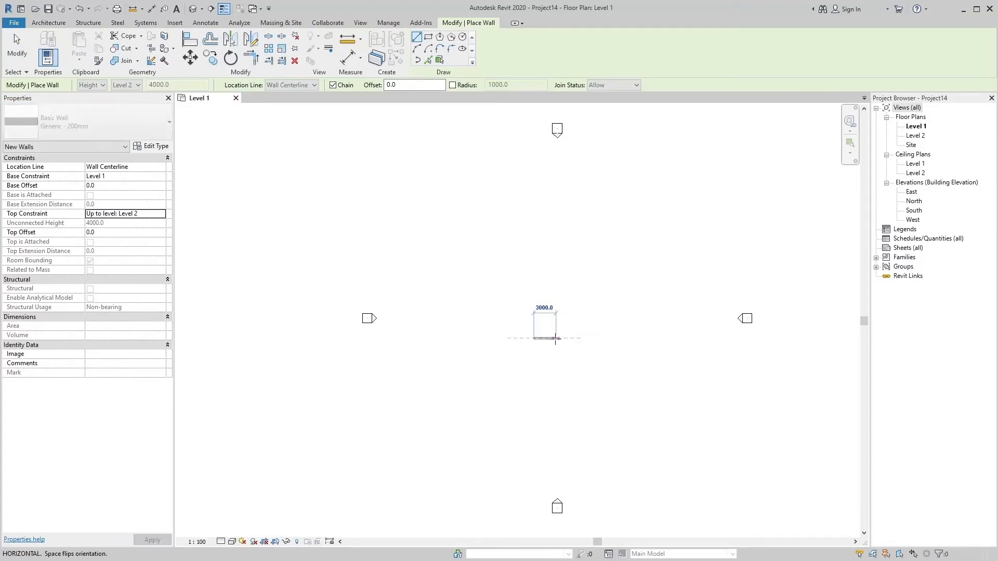
{"action": "left_click", "coordinate": [555, 339]}
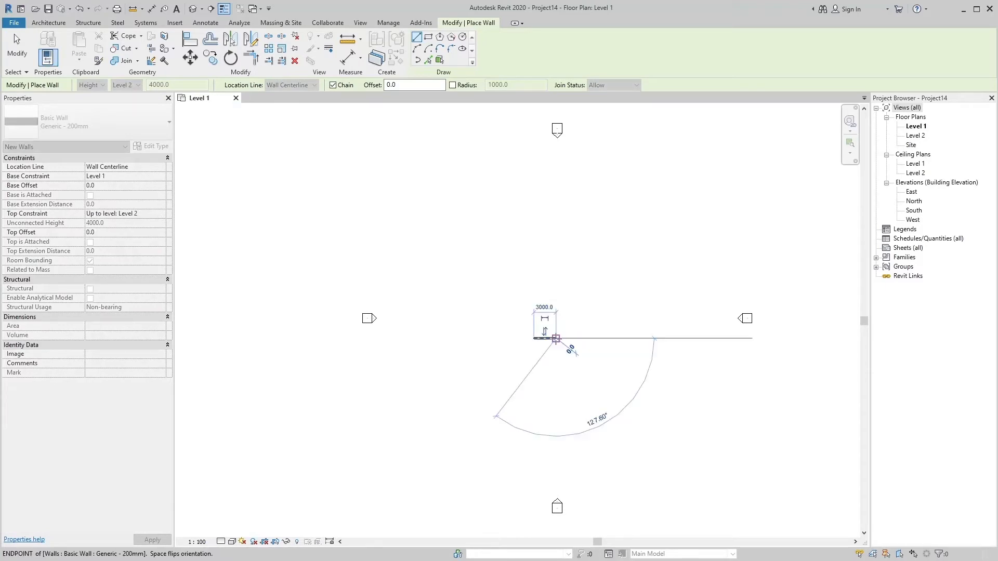
Continue the wall chain with three more 3000 mm walls to enclose a square room
{"action": "scroll", "coordinate": [555, 338], "scroll_direction": "up", "scroll_amount": 4}
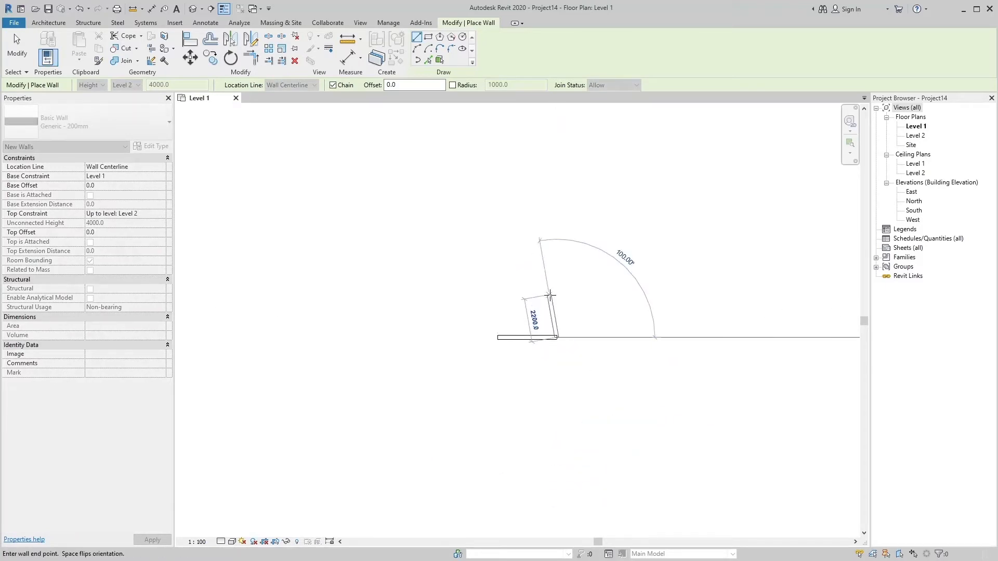
{"action": "type", "text": "3"}
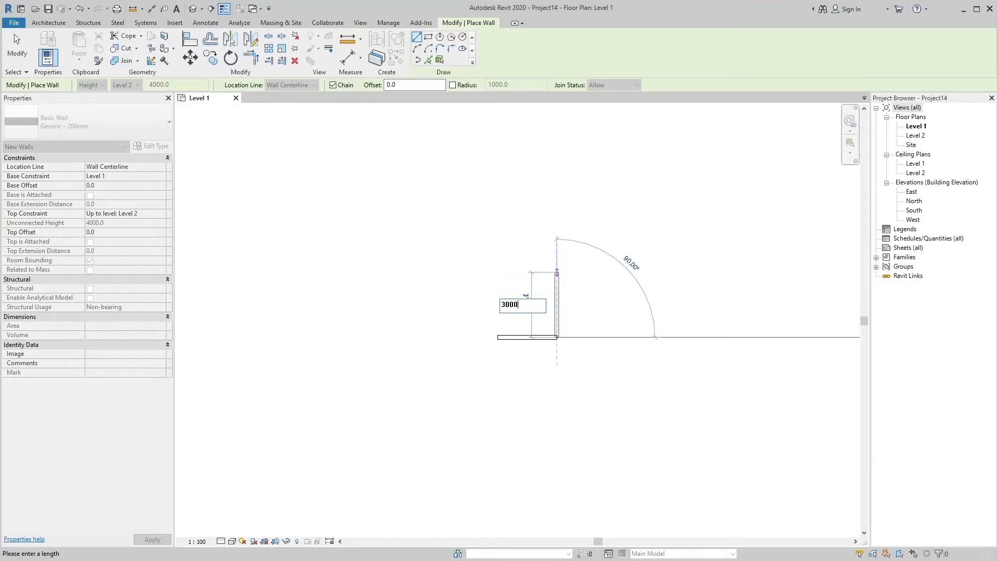
{"action": "type", "text": "000"}
{"action": "key", "text": "Return"}
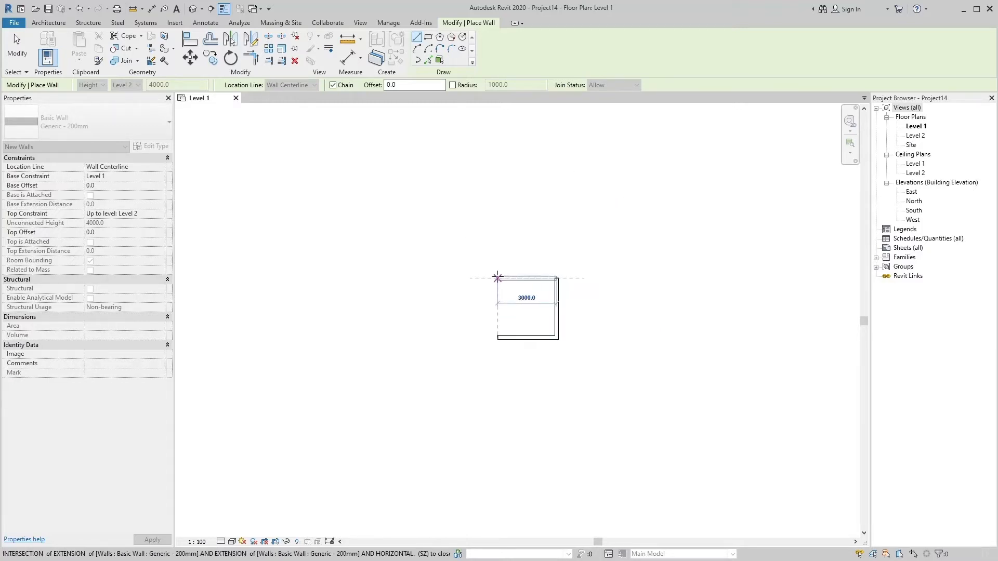
{"action": "left_click", "coordinate": [498, 278]}
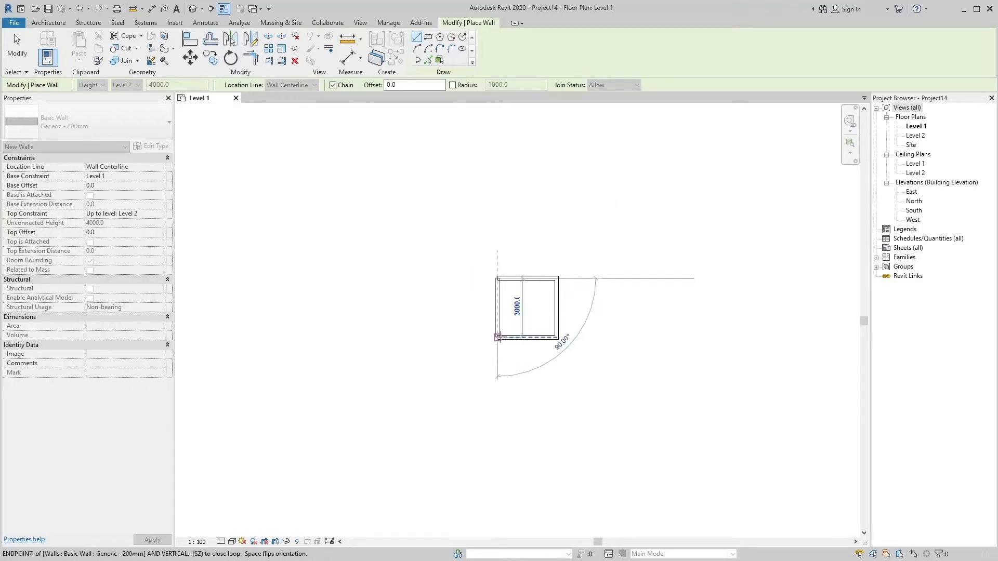
{"action": "left_click", "coordinate": [497, 337]}
{"action": "key", "text": "Escape"}
{"action": "key", "text": "Escape"}
Place an M_Single-Flush 0915 x 2134mm door in the west wall, about 700 mm from the south wall's centreline, swinging into the room
{"action": "scroll", "coordinate": [525, 322], "scroll_direction": "up", "scroll_amount": 5}
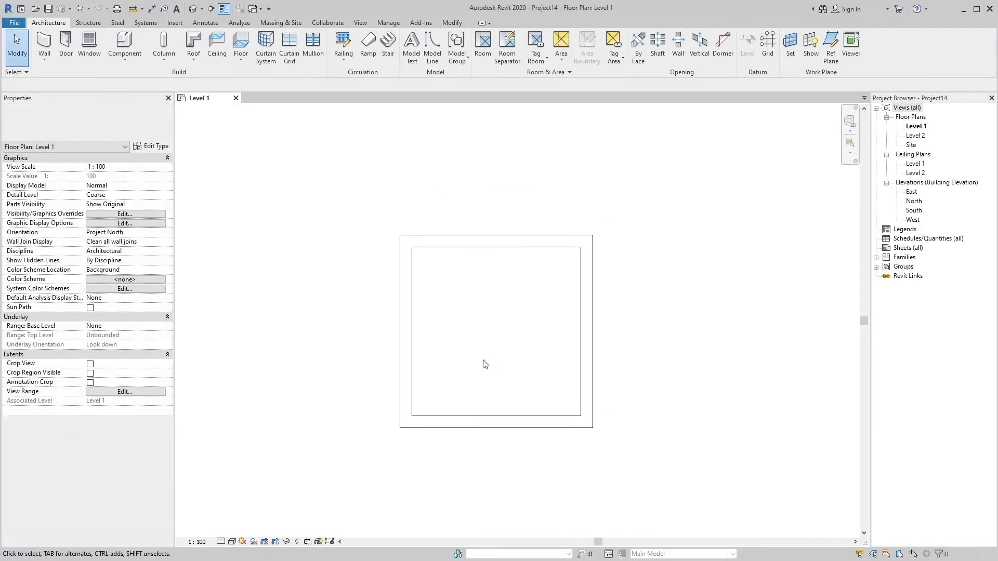
{"action": "left_click", "coordinate": [66, 40]}
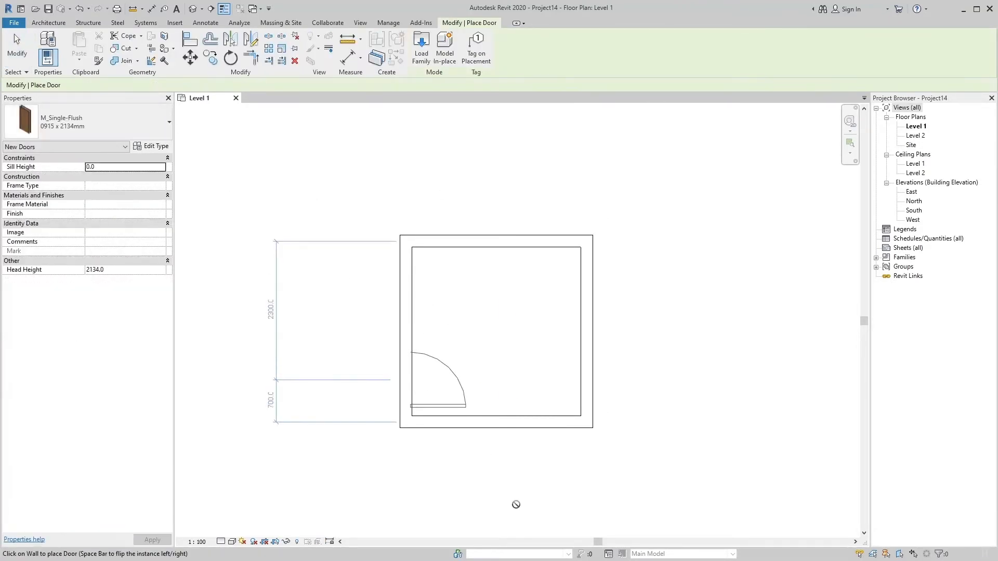
{"action": "key", "text": "Escape"}
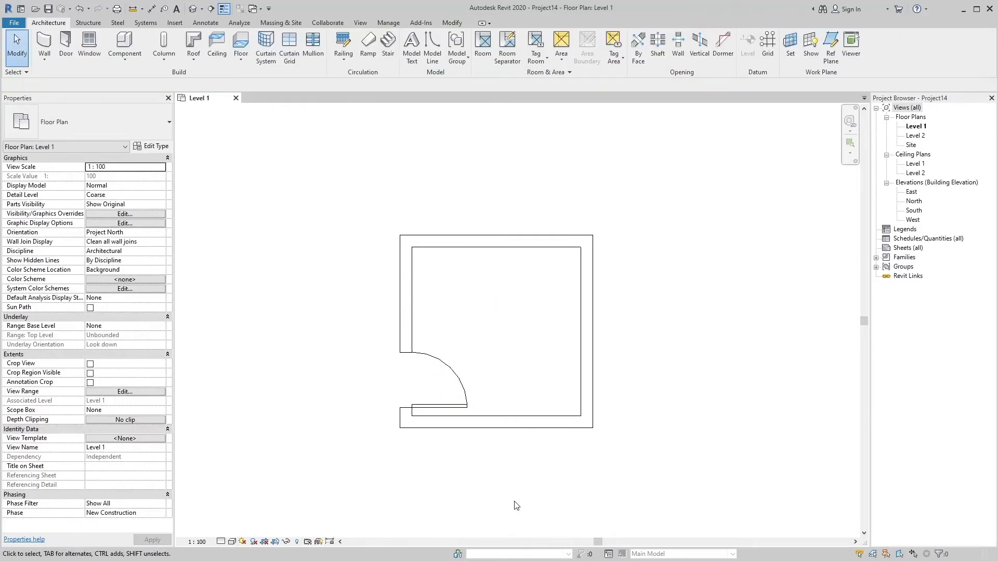
Cut a vertical building section through the room, looking towards the door wall, and open its section view
{"action": "left_click", "coordinate": [210, 9]}
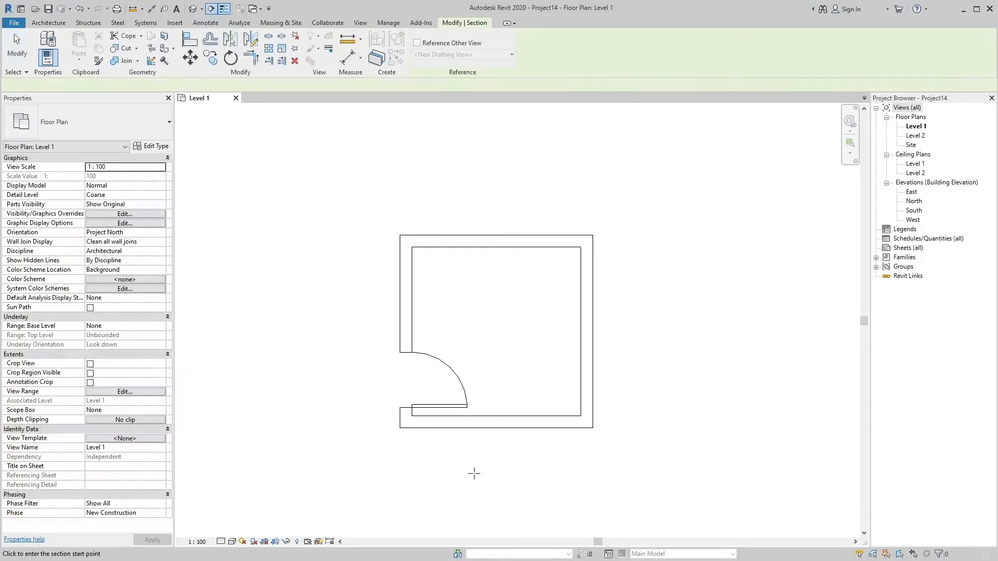
{"action": "left_click", "coordinate": [487, 499]}
{"action": "left_click", "coordinate": [487, 136]}
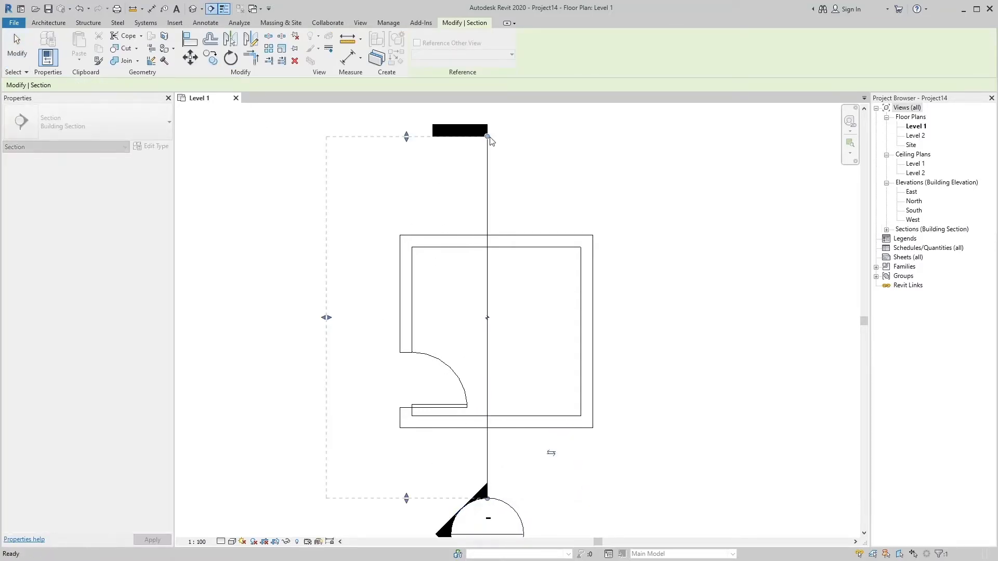
{"action": "right_click", "coordinate": [487, 175]}
{"action": "left_click", "coordinate": [513, 232]}
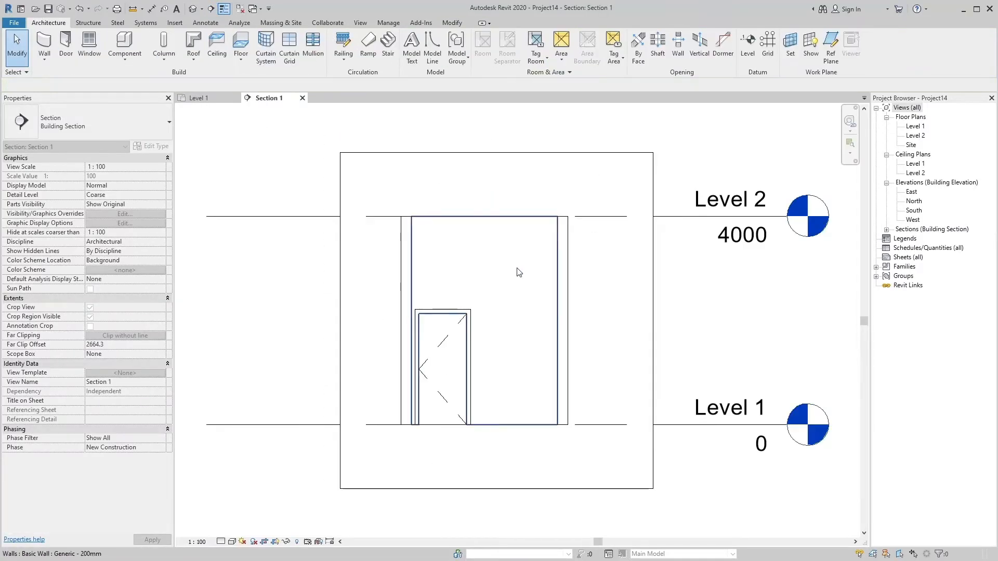
{"action": "scroll", "coordinate": [509, 304], "scroll_direction": "down", "scroll_amount": 3}
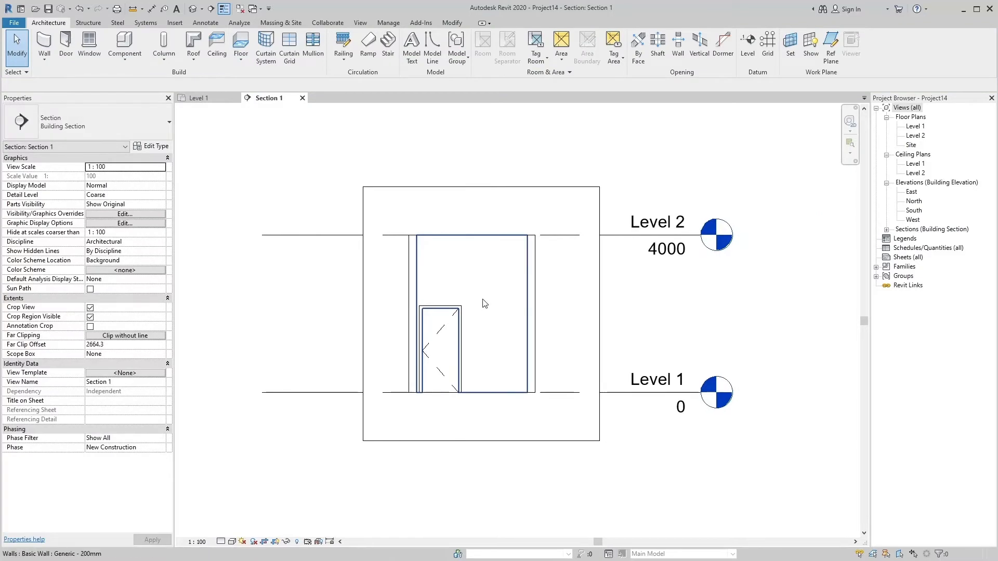
Tile the section and Level 1 plan views side by side and fit the model in both
{"action": "left_click", "coordinate": [363, 24]}
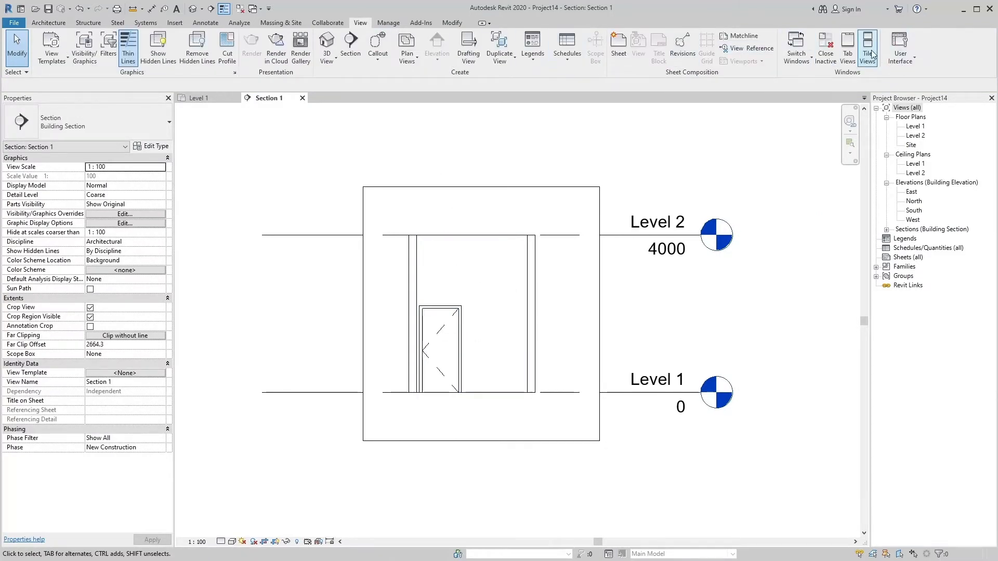
{"action": "left_click", "coordinate": [873, 54]}
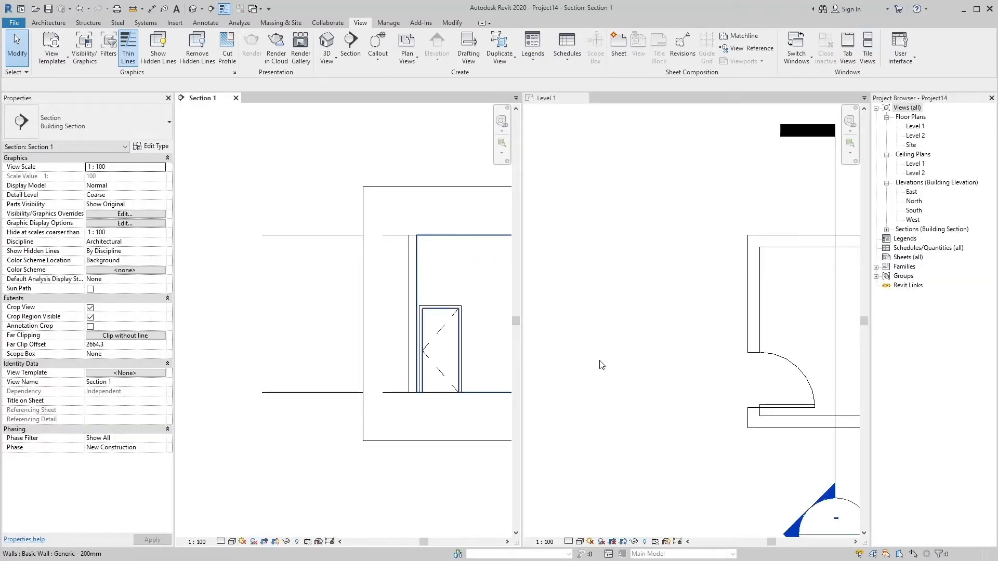
{"action": "scroll", "coordinate": [604, 387], "scroll_direction": "down", "scroll_amount": 2}
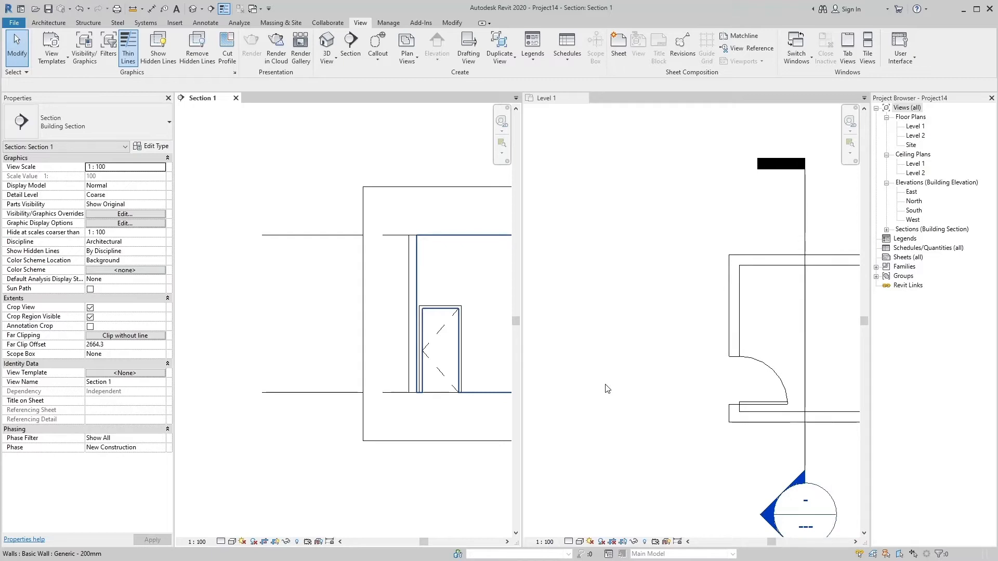
{"action": "key", "text": "z"}
{"action": "key", "text": "a"}
{"action": "scroll", "coordinate": [674, 328], "scroll_direction": "up", "scroll_amount": 5}
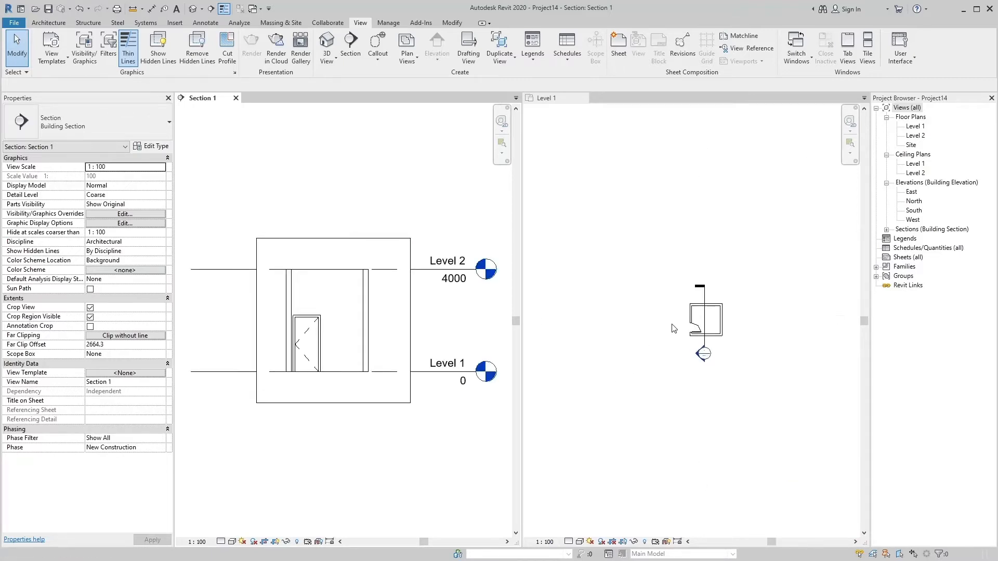
{"action": "scroll", "coordinate": [662, 341], "scroll_direction": "up", "scroll_amount": 3}
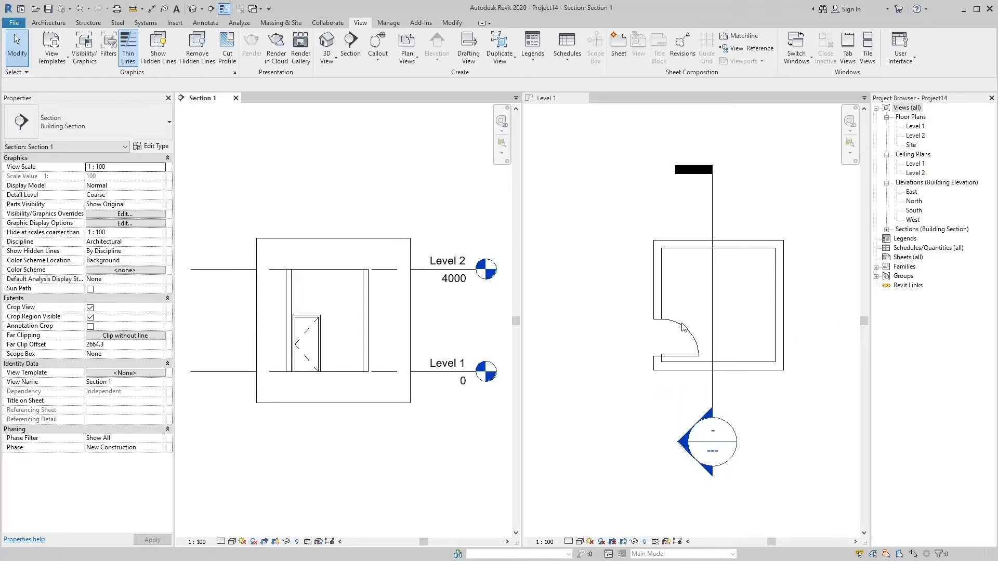
Set the detail level to Fine in both the Level 1 floor plan and the section view
{"action": "left_click", "coordinate": [637, 341]}
{"action": "middle_click_drag", "start_coordinate": [635, 354], "coordinate": [629, 358]}
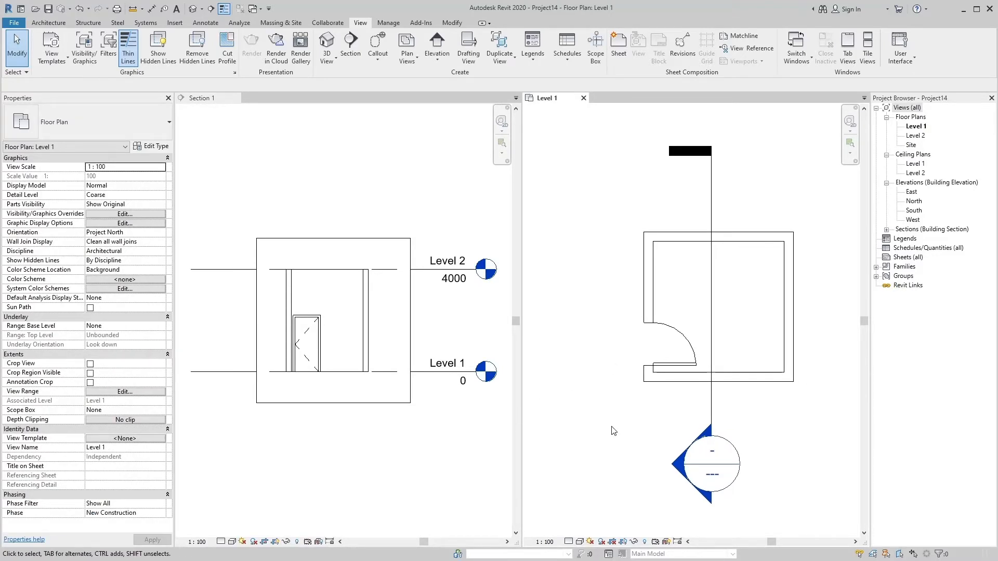
{"action": "left_click", "coordinate": [569, 542]}
{"action": "left_click", "coordinate": [571, 531]}
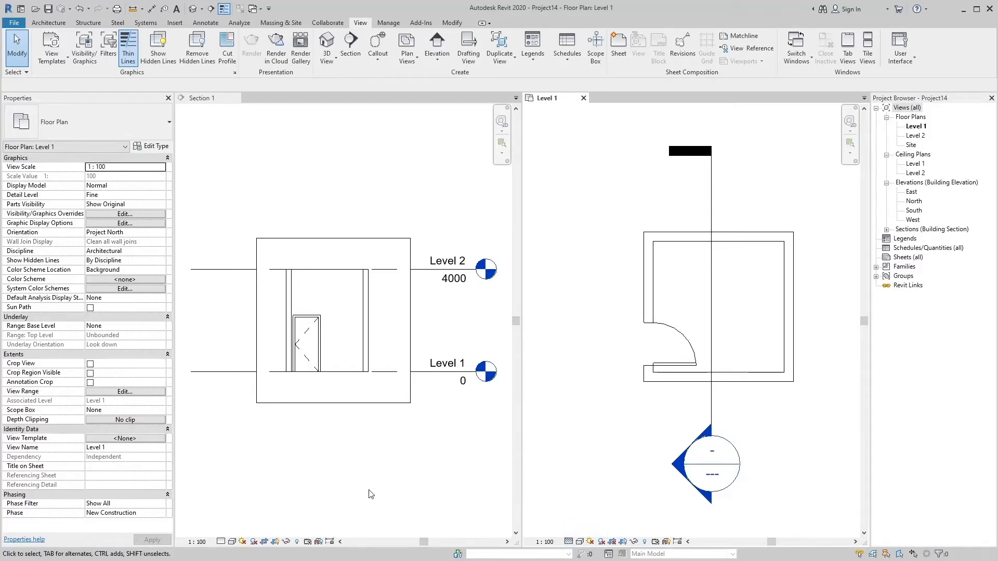
{"action": "left_click", "coordinate": [233, 533]}
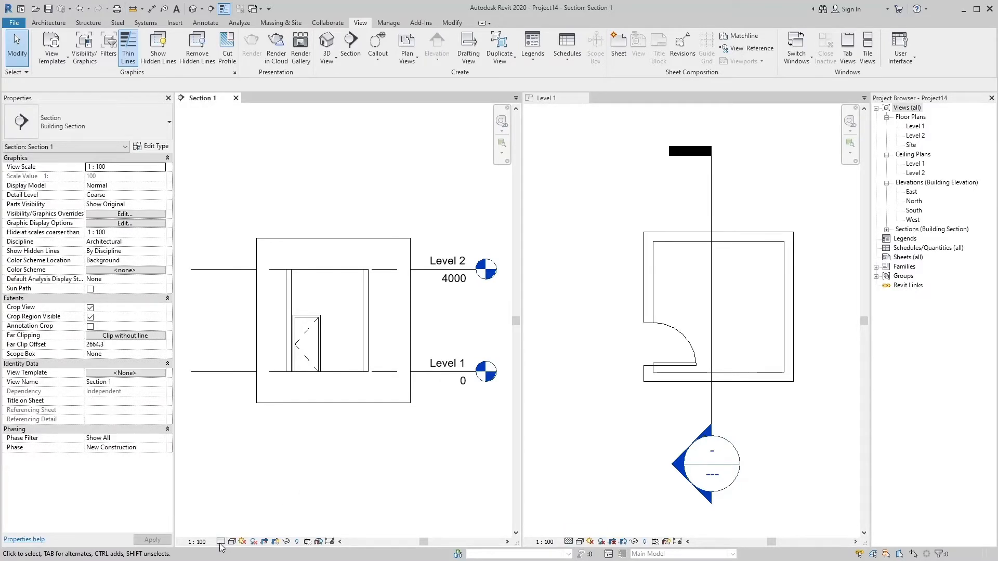
{"action": "left_click", "coordinate": [221, 542]}
{"action": "left_click", "coordinate": [227, 530]}
Add an aligned dimension for the door's height from Level 1 in the section view, placed outside the room
{"action": "left_click", "coordinate": [151, 9]}
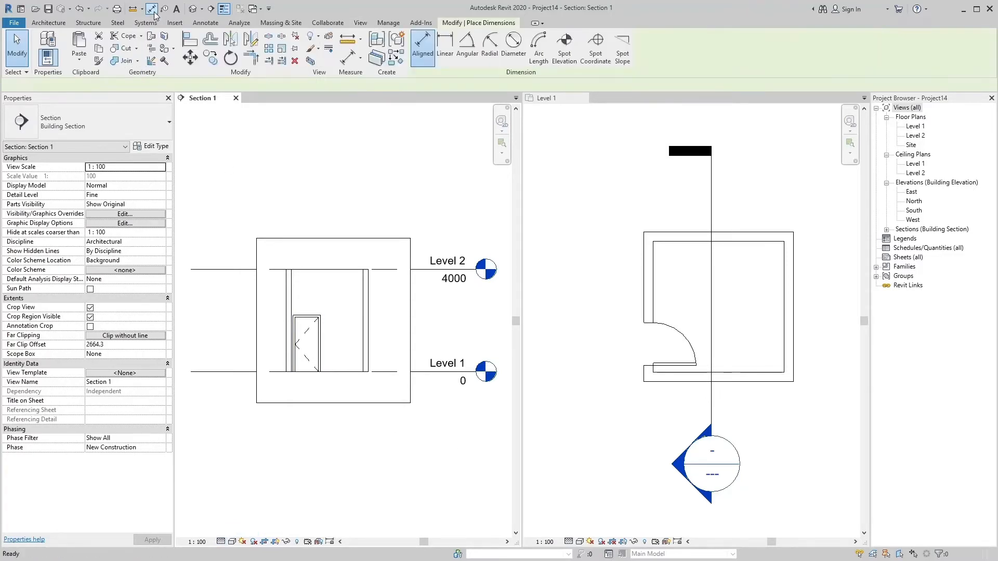
{"action": "left_click", "coordinate": [311, 316]}
{"action": "left_click", "coordinate": [257, 373]}
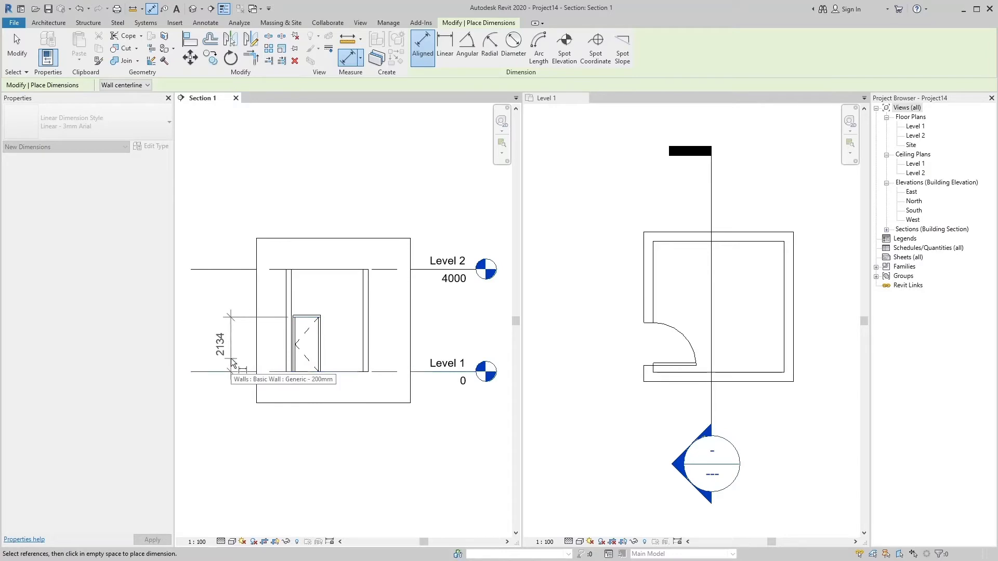
{"action": "left_click", "coordinate": [231, 364]}
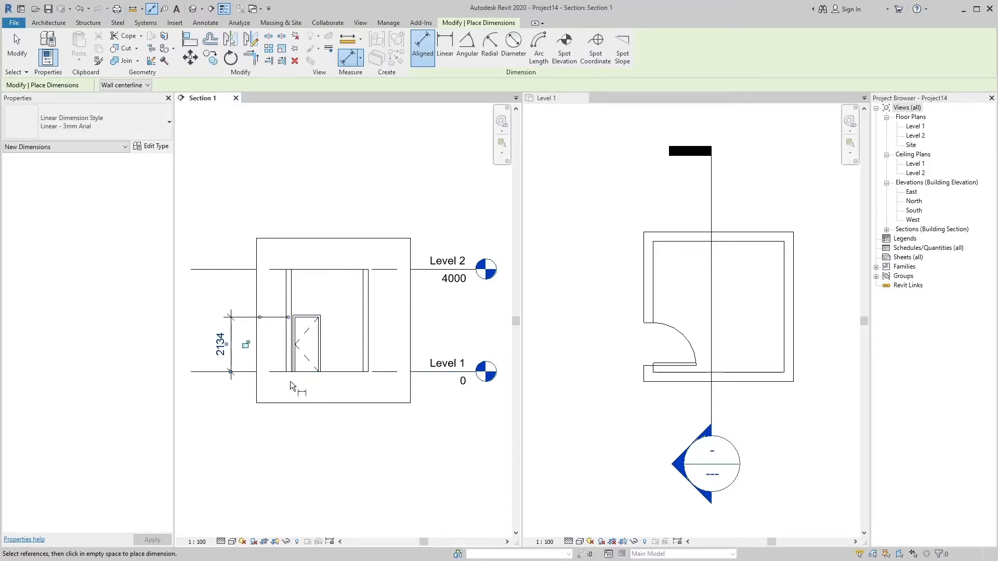
{"action": "key", "text": "Escape"}
{"action": "key", "text": "Escape"}
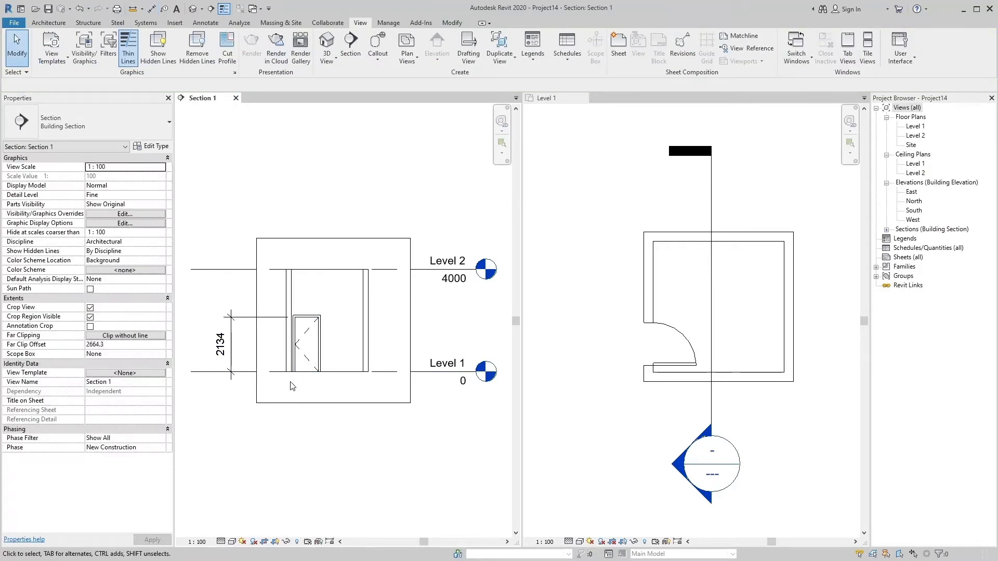
Check the Sections branch of the Project Browser and make the Level 1 floor plan the active view
{"action": "left_click", "coordinate": [615, 427]}
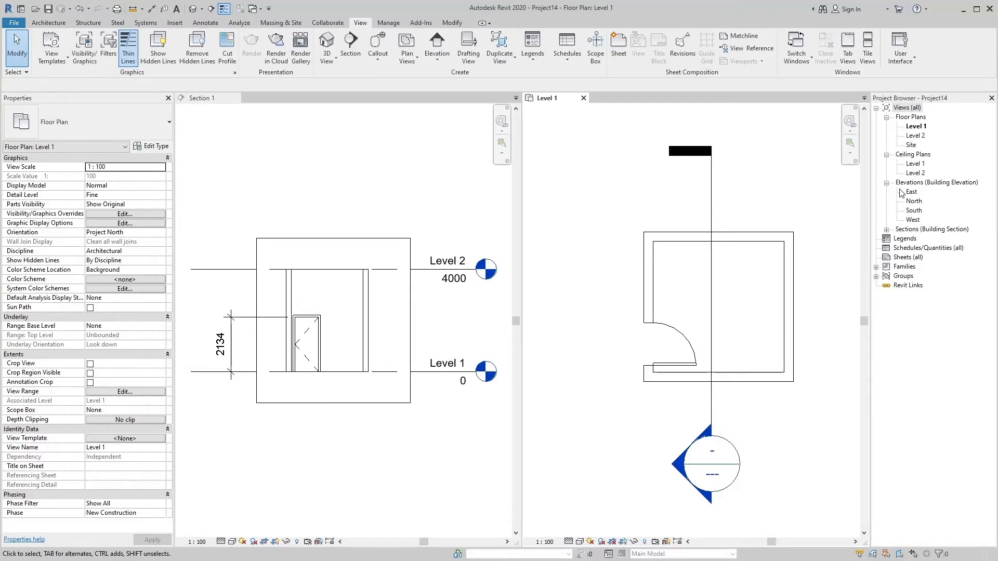
{"action": "left_click", "coordinate": [887, 230]}
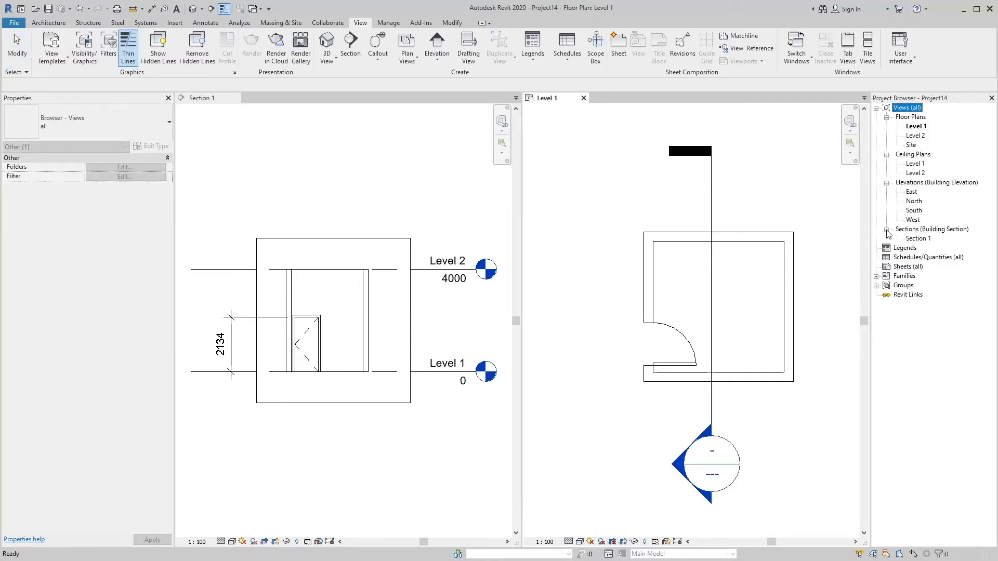
{"action": "left_click", "coordinate": [887, 230]}
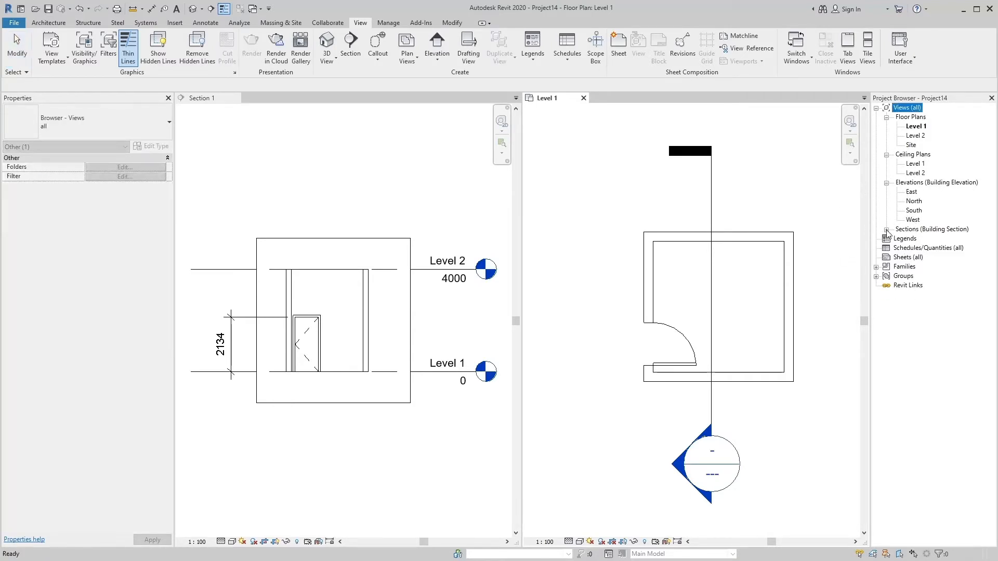
{"action": "left_click", "coordinate": [586, 354]}
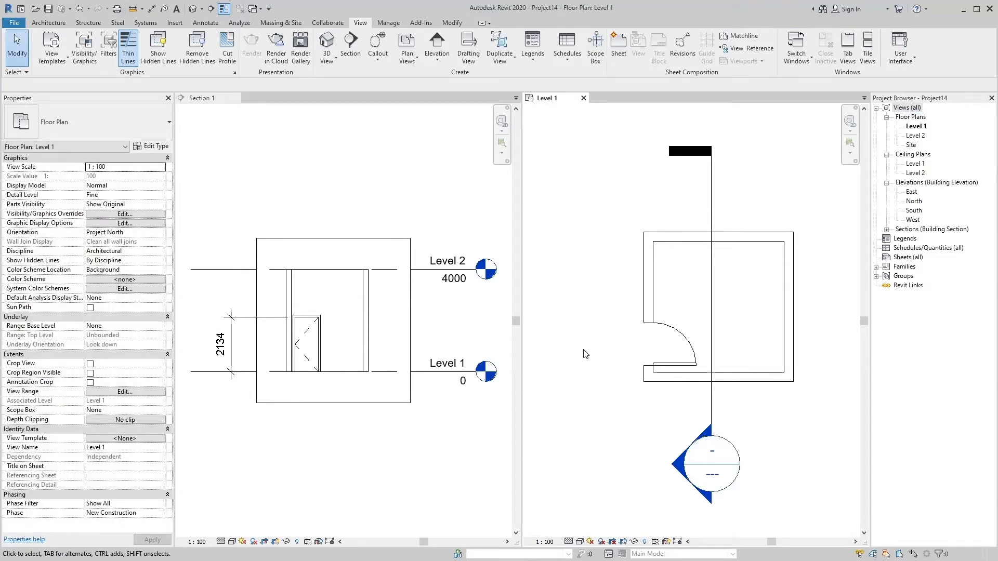
Open the View Range settings of the Level 1 floor plan
{"action": "left_click", "coordinate": [115, 395]}
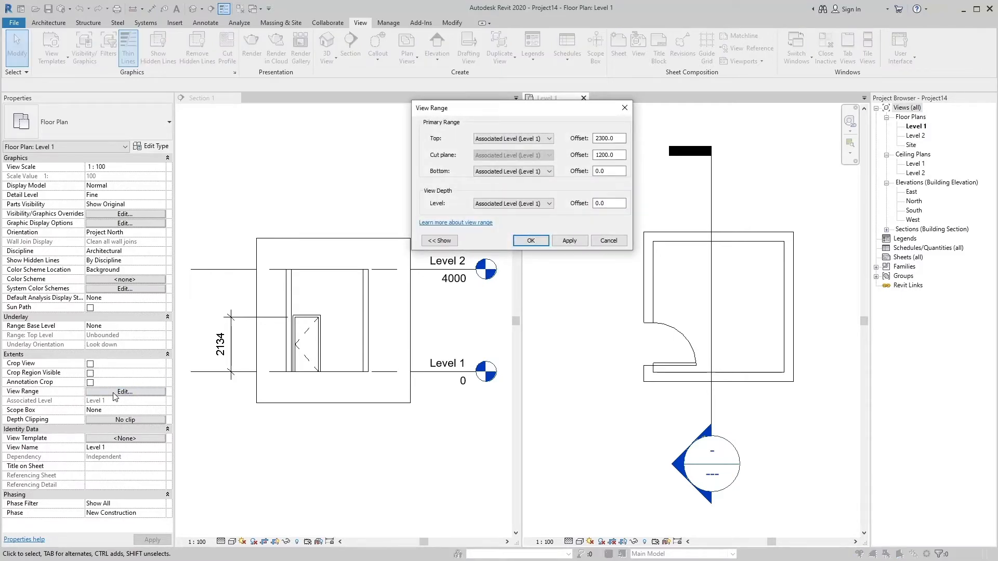
{"action": "left_click_drag", "start_coordinate": [511, 112], "coordinate": [513, 103]}
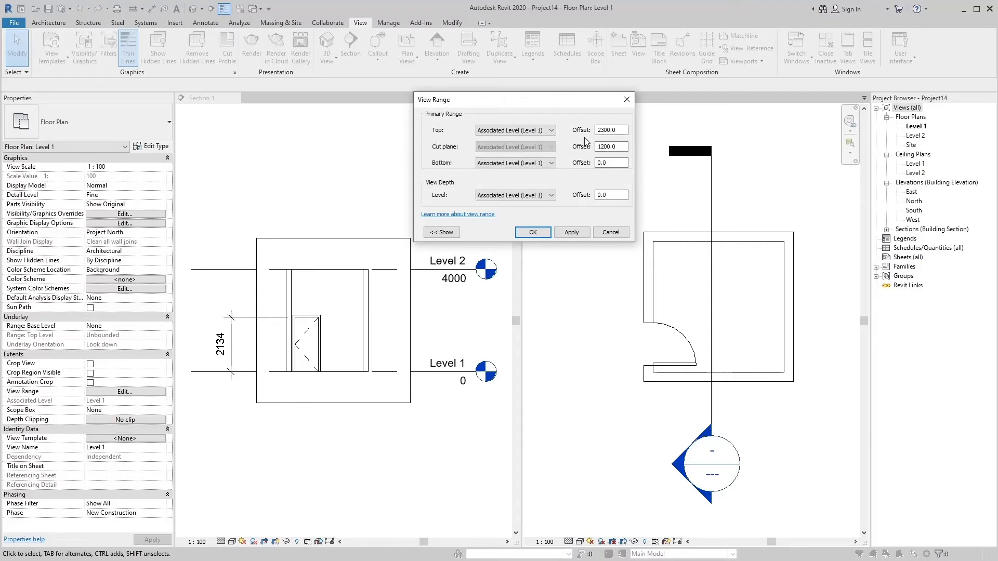
Try to set the top offset of the view range to 1000, below the cut plane
{"action": "left_click_drag", "start_coordinate": [624, 131], "coordinate": [583, 132]}
{"action": "type", "text": "10"}
{"action": "left_click", "coordinate": [586, 234]}
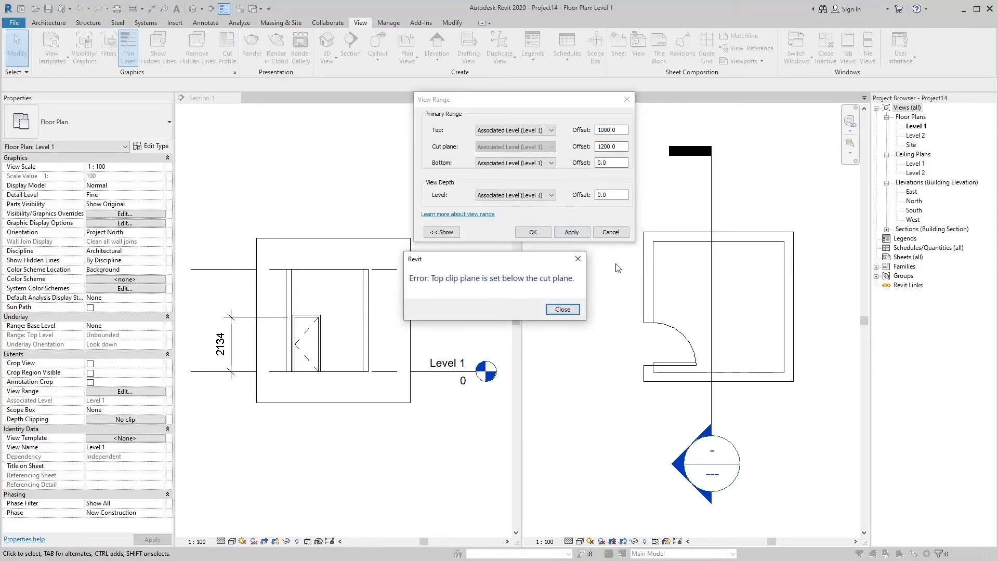
Set the view range's top offset back to 2300 and apply it
{"action": "left_click", "coordinate": [562, 309]}
{"action": "left_click", "coordinate": [618, 130]}
{"action": "double_click", "coordinate": [619, 130]}
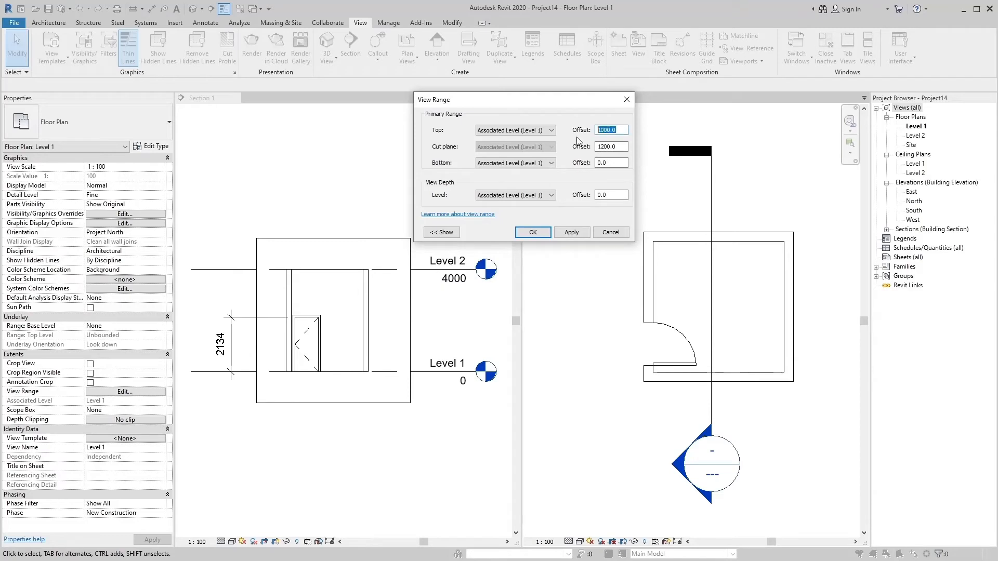
{"action": "type", "text": "2300"}
{"action": "left_click", "coordinate": [571, 233]}
Set the top of the view range to Level Above (Level 2) with an offset of 0 and apply it
{"action": "left_click", "coordinate": [550, 130]}
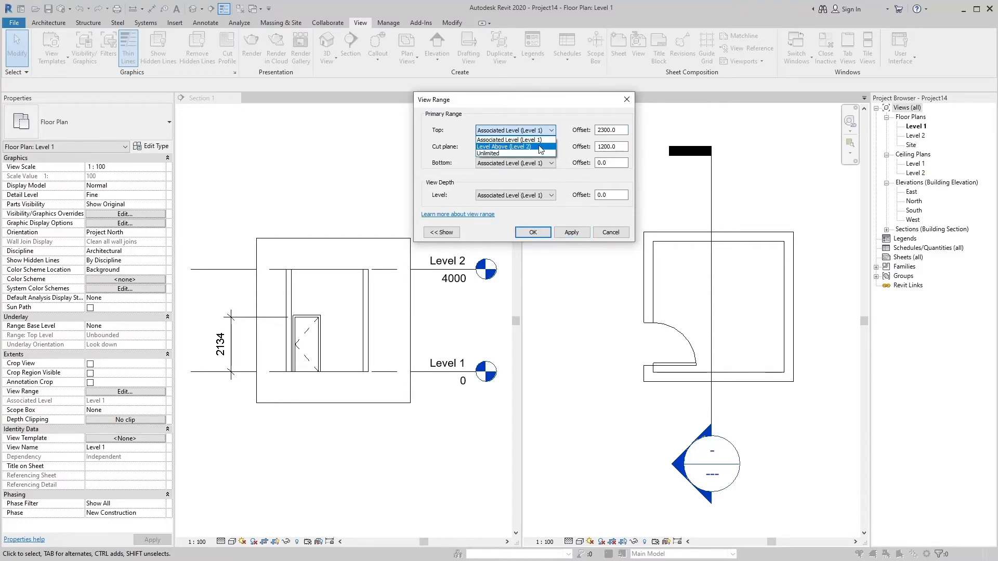
{"action": "left_click", "coordinate": [540, 147]}
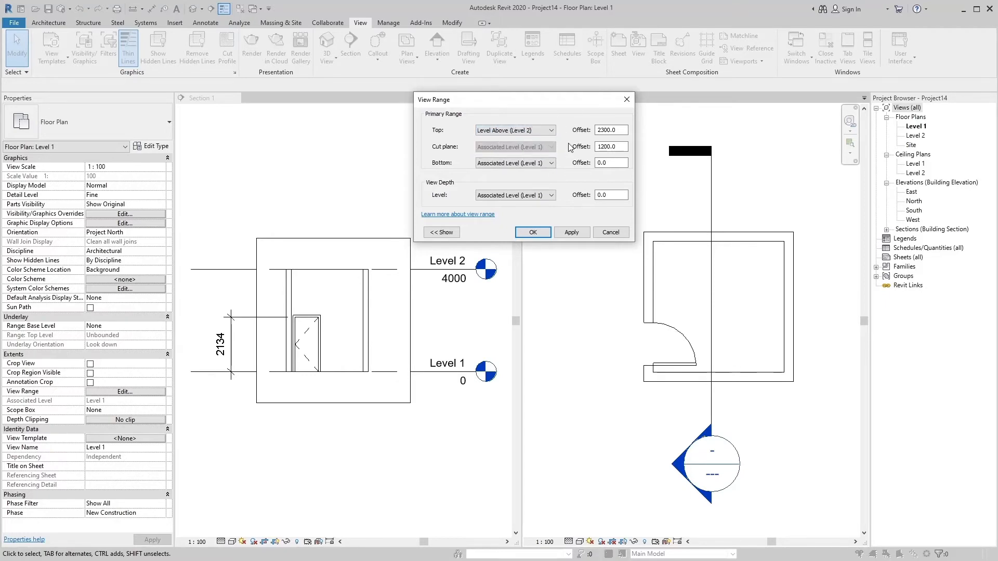
{"action": "key", "text": "ctrl"}
{"action": "left_click_drag", "start_coordinate": [622, 130], "coordinate": [577, 139]}
{"action": "type", "text": "0"}
{"action": "left_click", "coordinate": [582, 232]}
{"action": "key", "text": "ctrl"}
{"action": "key", "text": "ctrl"}
Set the top of the view range to Unlimited
{"action": "left_click", "coordinate": [516, 131]}
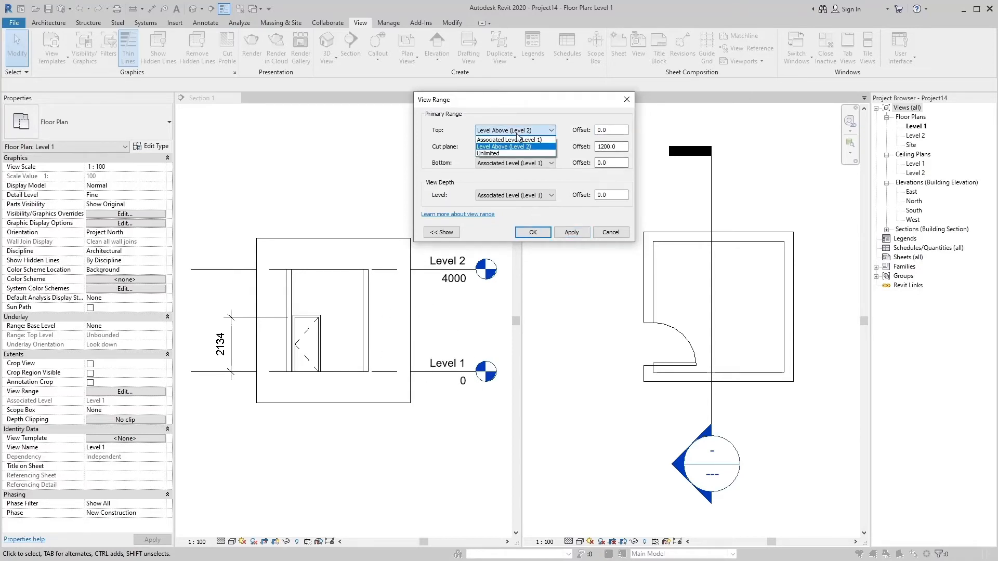
{"action": "left_click", "coordinate": [516, 154]}
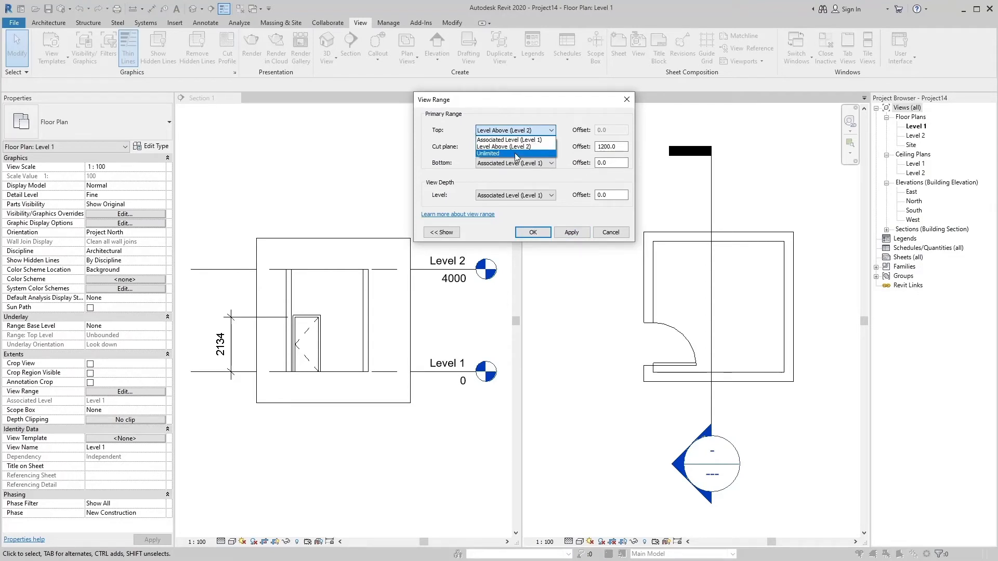
{"action": "key", "text": "ctrl"}
{"action": "left_click", "coordinate": [514, 152]}
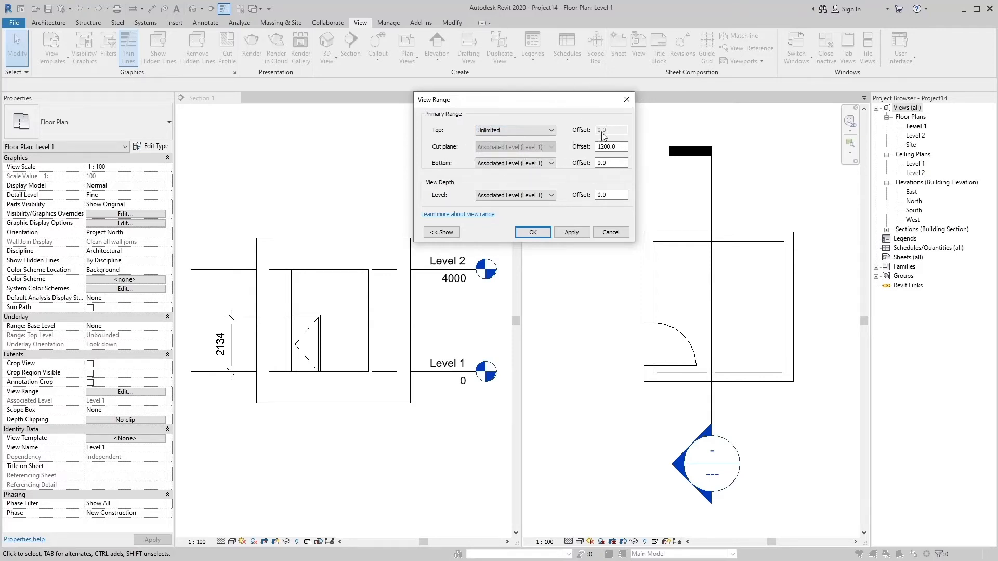
Set the top of the view range to Associated Level (Level 1) with an offset of 2300 and apply it
{"action": "left_click", "coordinate": [508, 130]}
{"action": "left_click", "coordinate": [507, 139]}
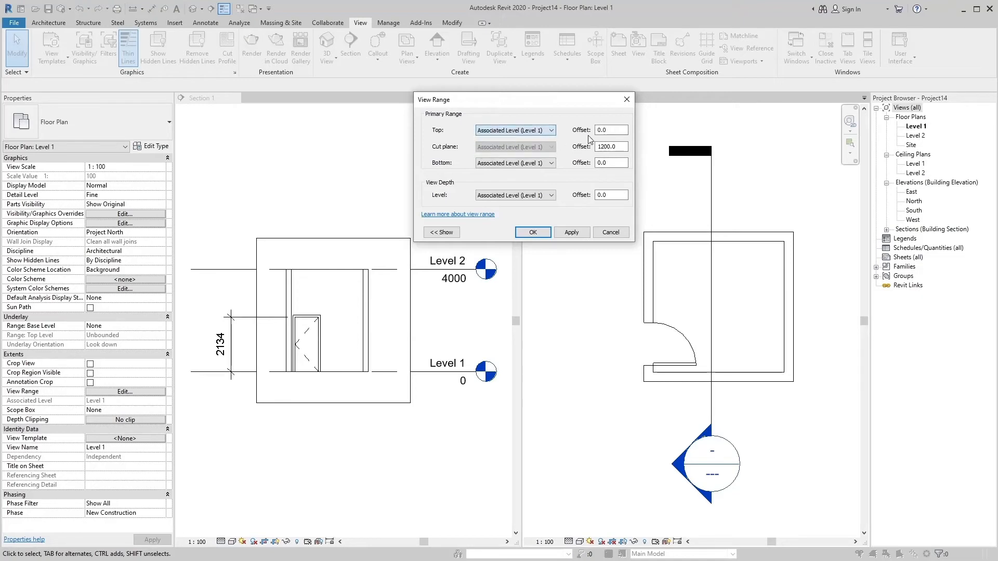
{"action": "double_click", "coordinate": [624, 131]}
{"action": "type", "text": "23"}
{"action": "left_click", "coordinate": [571, 233]}
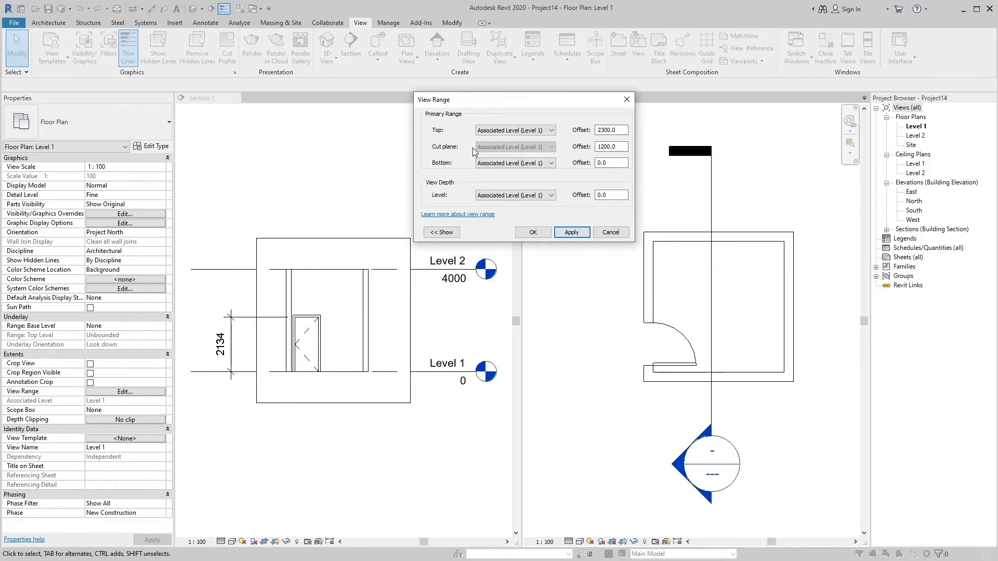
Set the cut plane offset of the Level 1 view range to 1500 and apply it
{"action": "left_click", "coordinate": [246, 352]}
{"action": "left_click_drag", "start_coordinate": [624, 146], "coordinate": [592, 153]}
{"action": "type", "text": "1500"}
{"action": "left_click", "coordinate": [569, 235]}
Set the view range's top offset to 3000 and its cut plane offset to 2500, and accept the settings
{"action": "left_click_drag", "start_coordinate": [624, 130], "coordinate": [578, 135]}
{"action": "type", "text": "3000"}
{"action": "left_click", "coordinate": [598, 146]}
{"action": "left_click", "coordinate": [583, 234]}
{"action": "left_click", "coordinate": [533, 232]}
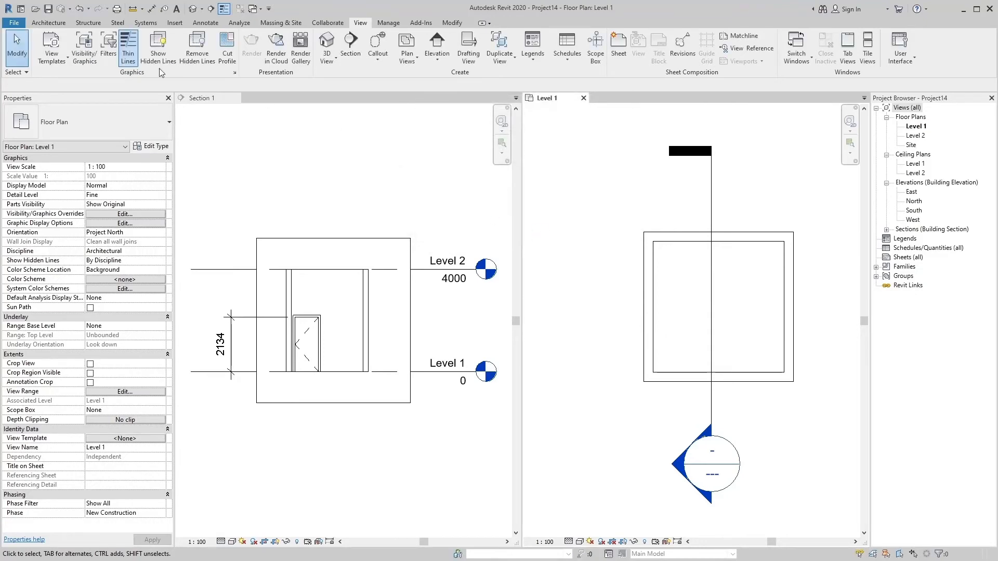
Draw a 50 mm pipe about 1300 mm long at middle elevation 2600 in the plan, parallel to the door wall inside the room
{"action": "left_click", "coordinate": [146, 22]}
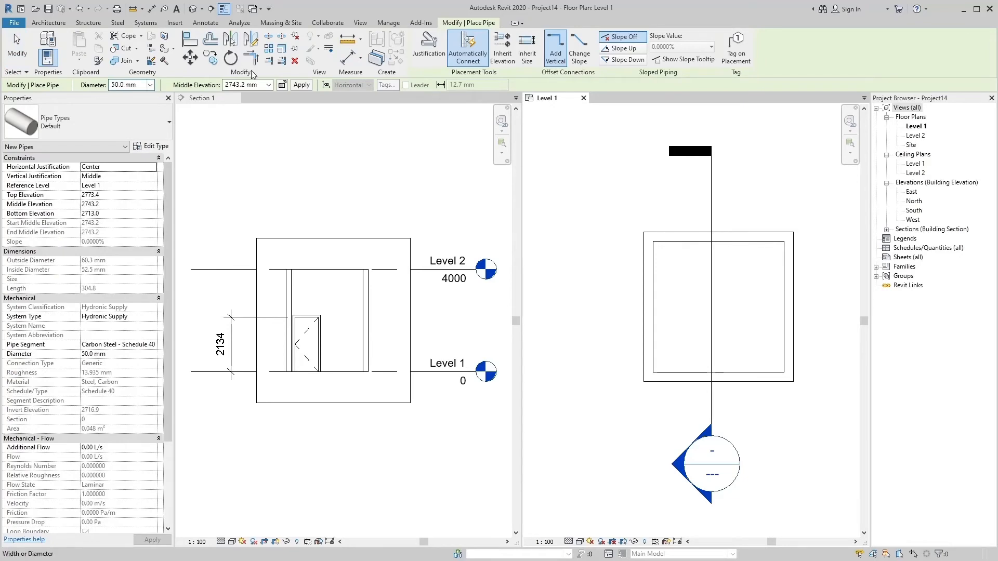
{"action": "left_click", "coordinate": [249, 85]}
{"action": "type", "text": "2600"}
{"action": "key", "text": "Return"}
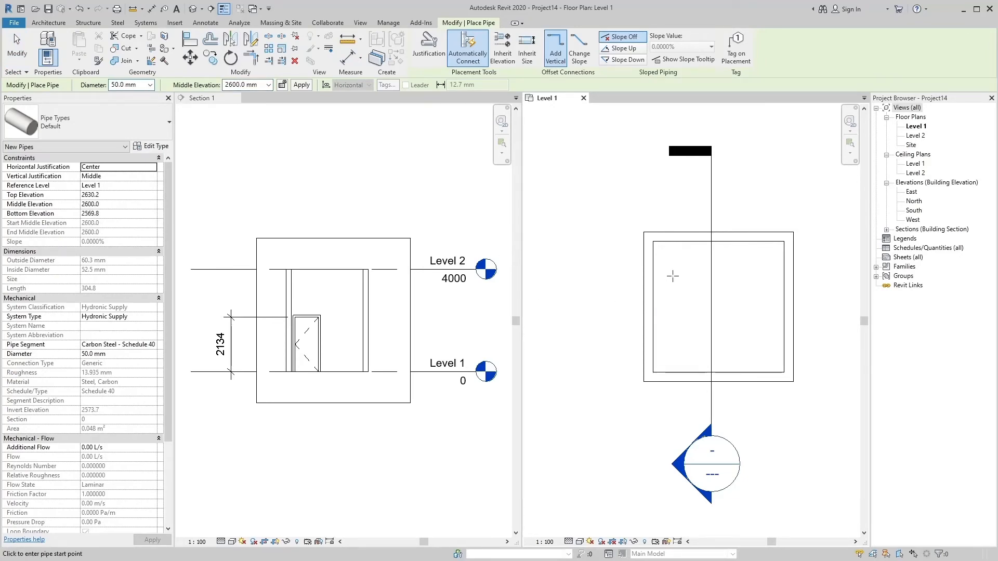
{"action": "left_click", "coordinate": [676, 270]}
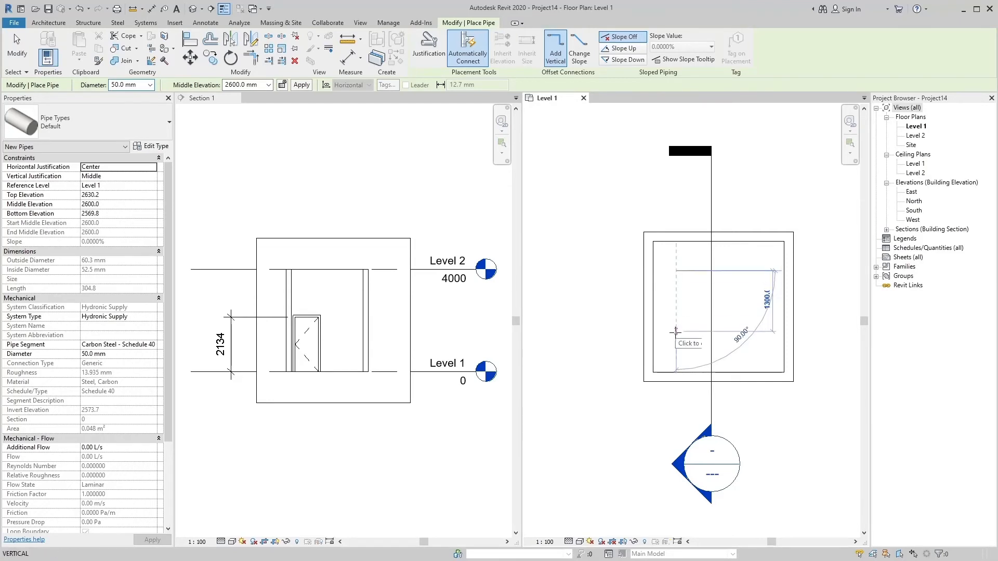
{"action": "left_click", "coordinate": [677, 340]}
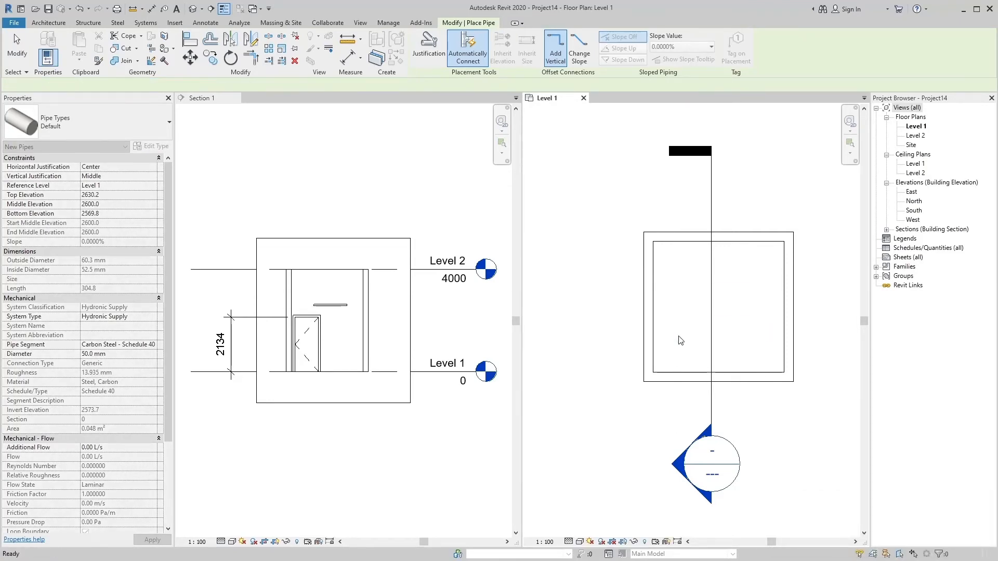
{"action": "key", "text": "Escape"}
{"action": "key", "text": "Escape"}
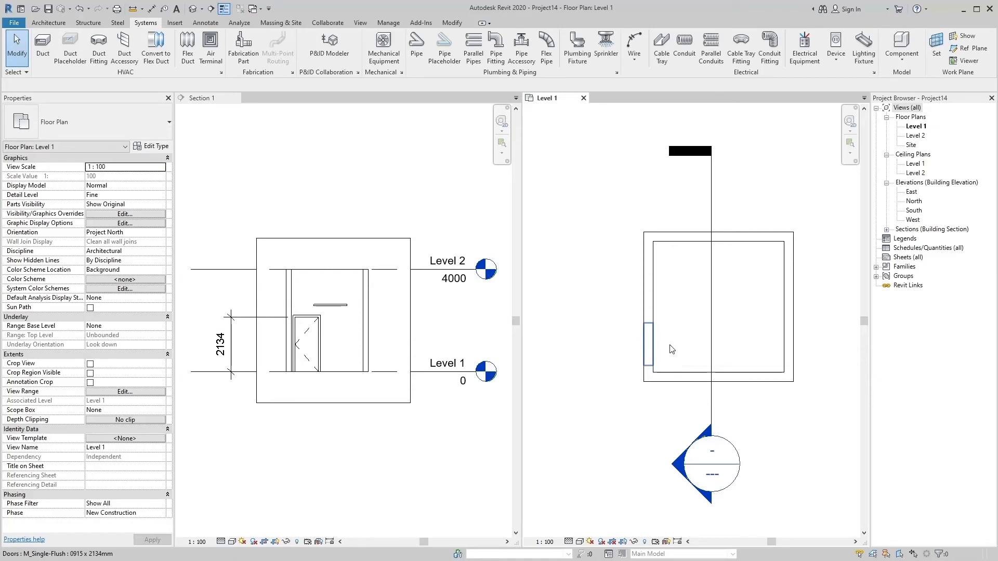
Inspect the pipe's elevation in the section view and return to the Level 1 floor plan
{"action": "left_click", "coordinate": [478, 422]}
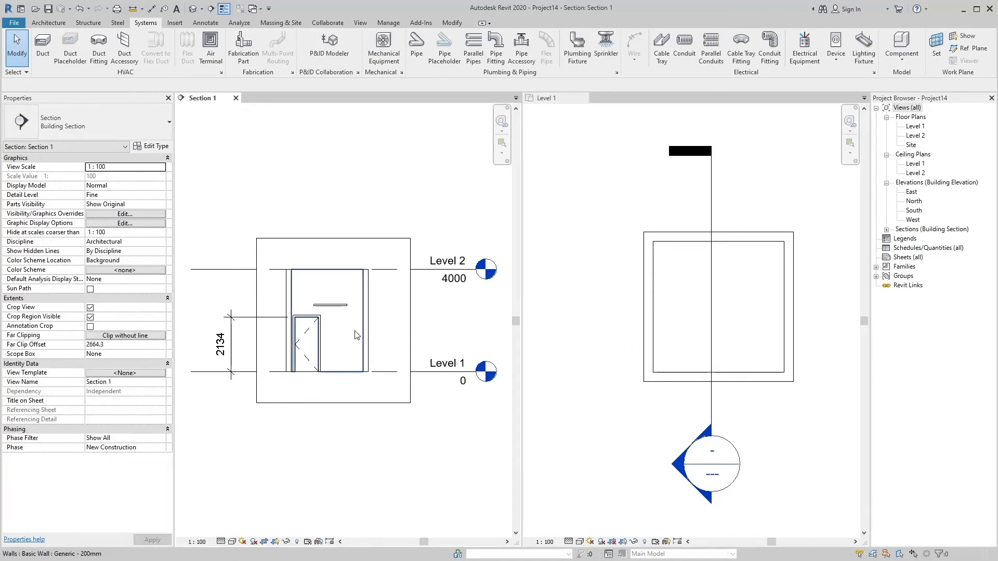
{"action": "left_click", "coordinate": [340, 311]}
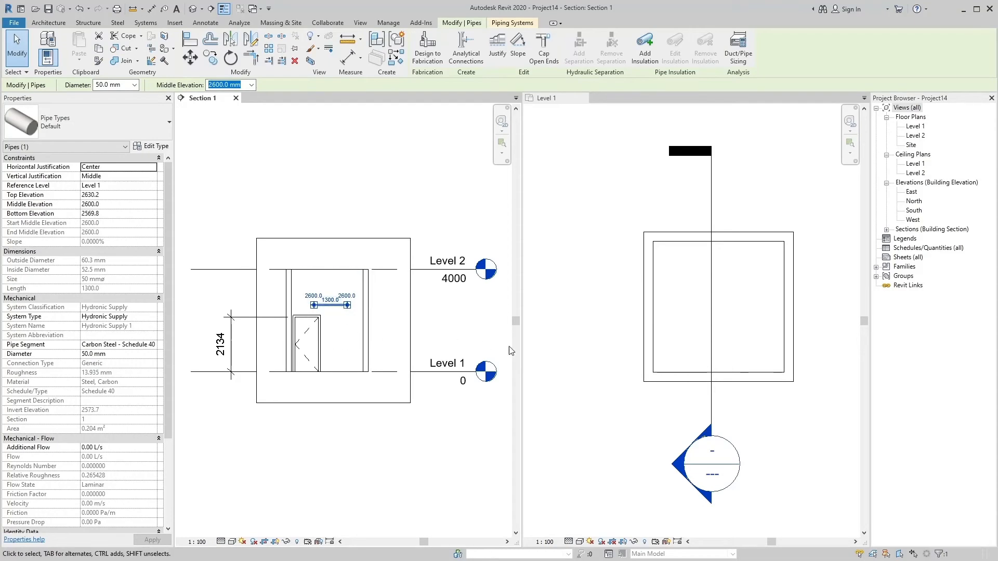
{"action": "left_click", "coordinate": [554, 360]}
{"action": "key", "text": "Escape"}
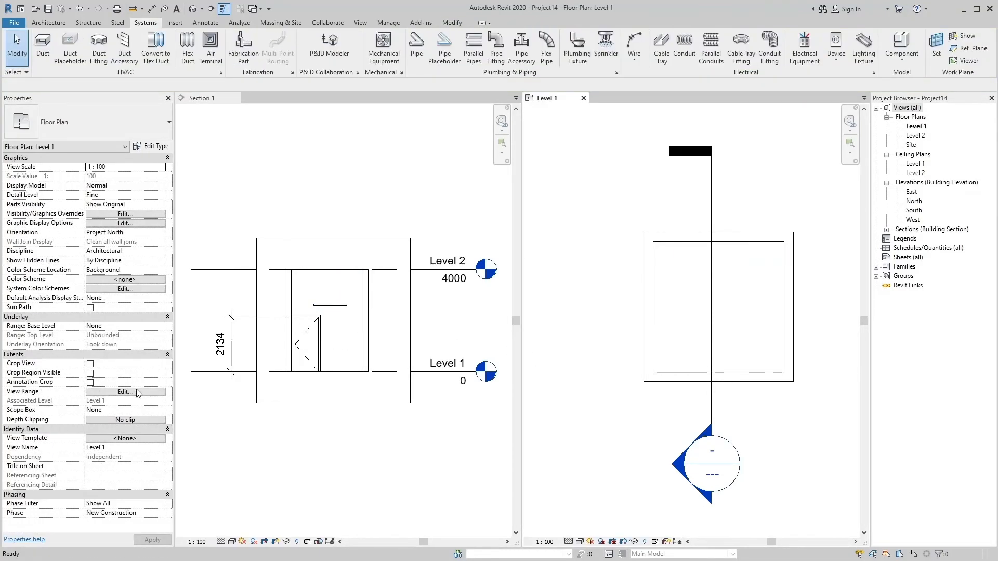
Set the cut plane offset of the Level 1 view range to 2700 and apply it
{"action": "left_click", "coordinate": [138, 391]}
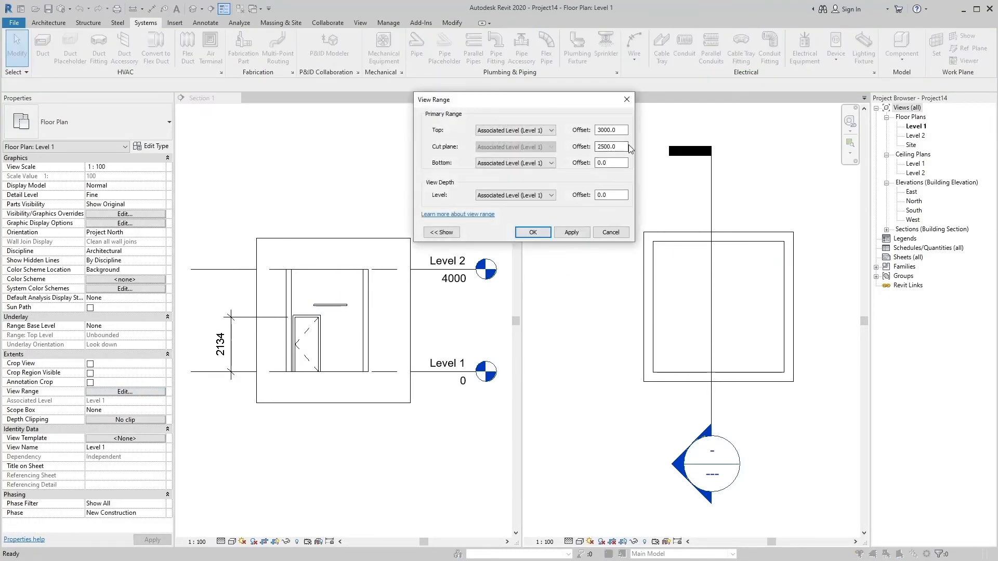
{"action": "double_click", "coordinate": [602, 146]}
{"action": "type", "text": "2700"}
{"action": "left_click", "coordinate": [581, 232]}
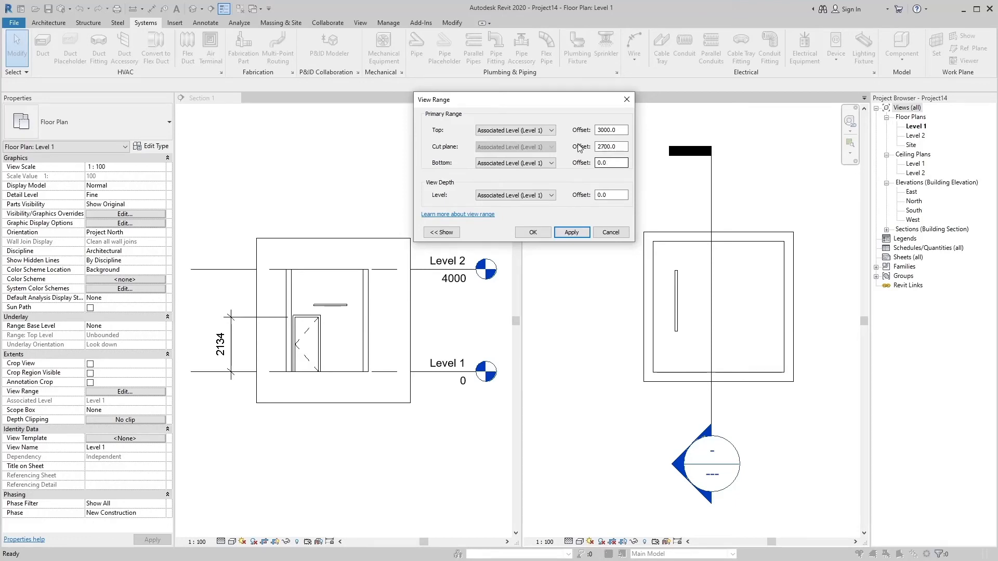
Try Level Below and Unlimited for the bottom of the view range, and set it back to Associated Level (Level 1)
{"action": "left_click", "coordinate": [535, 130]}
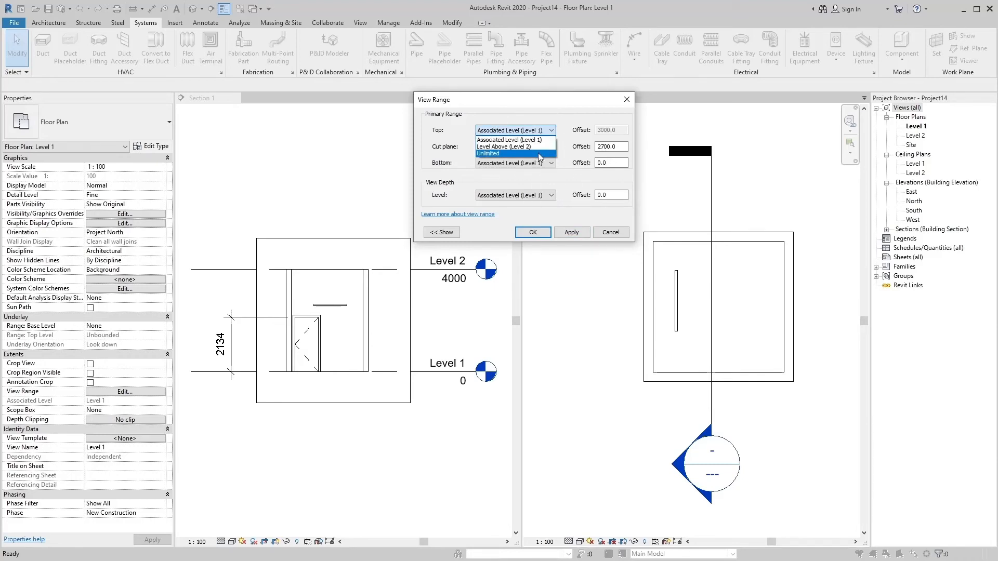
{"action": "left_click", "coordinate": [560, 155]}
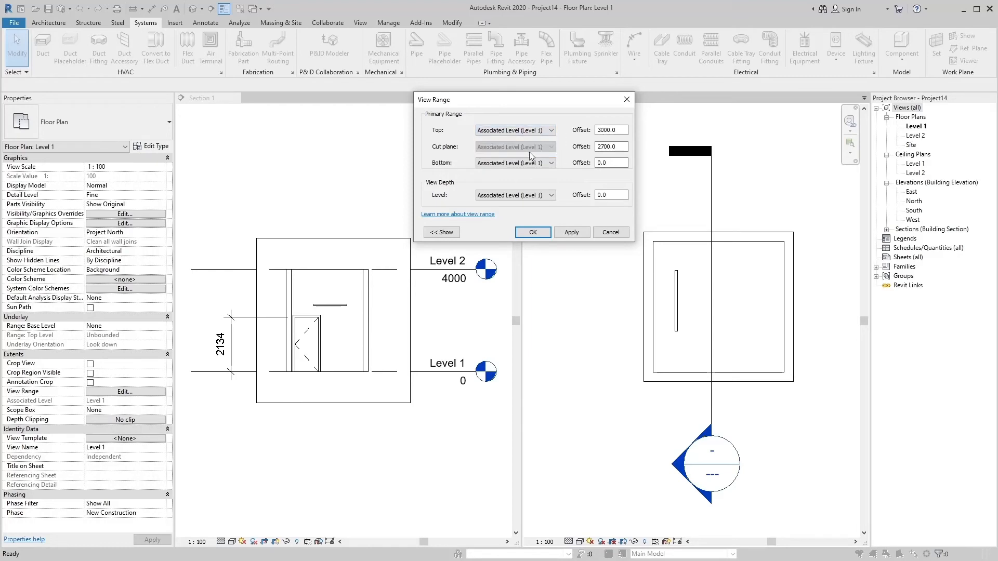
{"action": "left_click", "coordinate": [494, 163]}
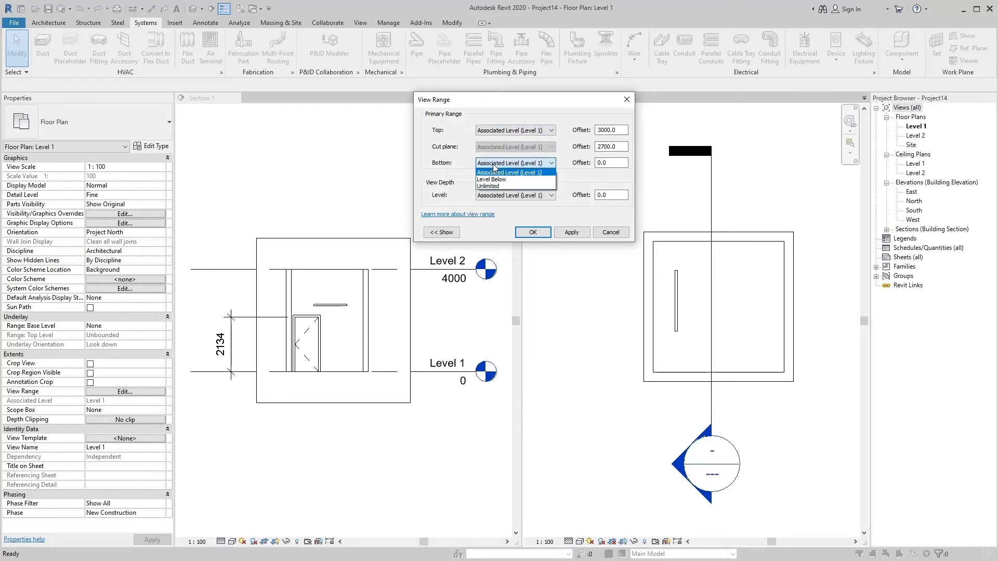
{"action": "left_click", "coordinate": [520, 180]}
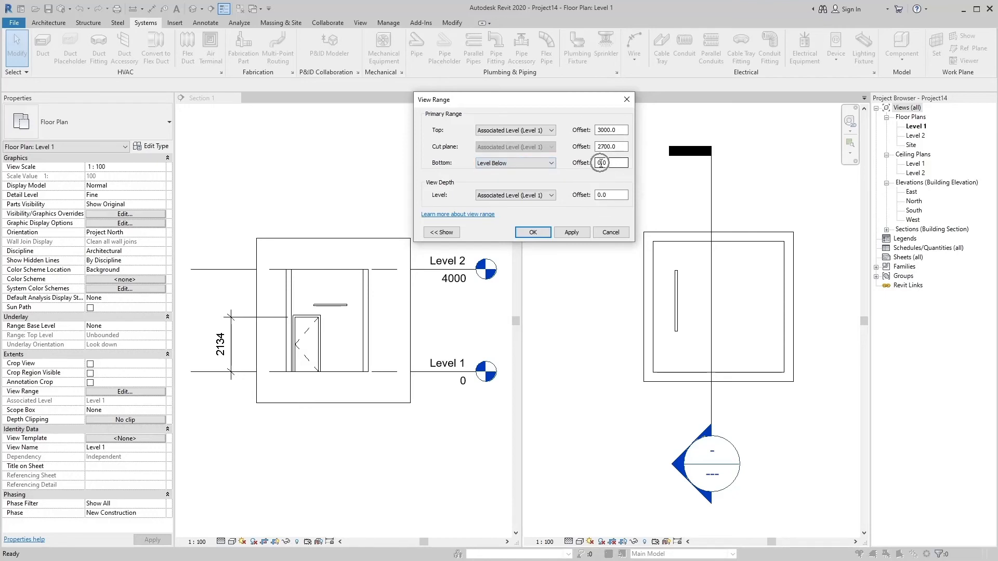
{"action": "left_click", "coordinate": [525, 161]}
{"action": "left_click", "coordinate": [520, 185]}
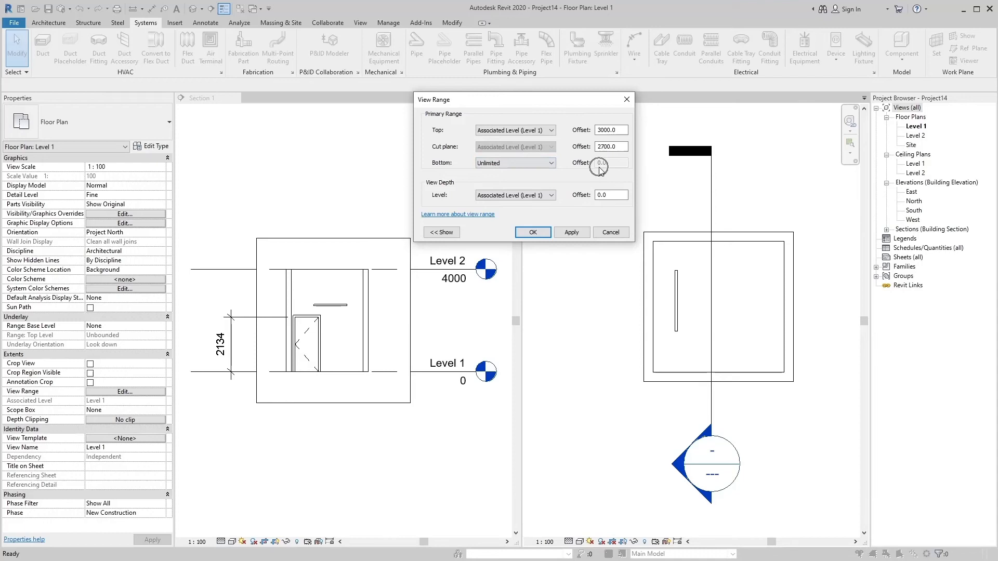
{"action": "left_click", "coordinate": [551, 163]}
{"action": "left_click", "coordinate": [534, 173]}
Set the view range's bottom offset to 1000 and its view depth offset to 500, and accept the settings
{"action": "left_click_drag", "start_coordinate": [621, 163], "coordinate": [591, 166]}
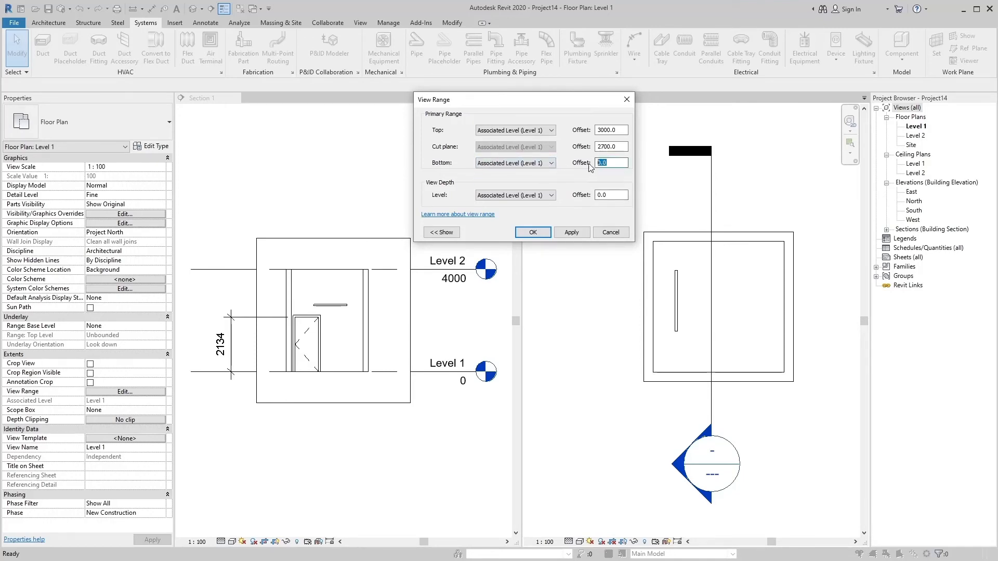
{"action": "type", "text": "1000"}
{"action": "key", "text": "Tab"}
{"action": "key", "text": "Tab"}
{"action": "type", "text": "500"}
{"action": "left_click", "coordinate": [534, 233]}
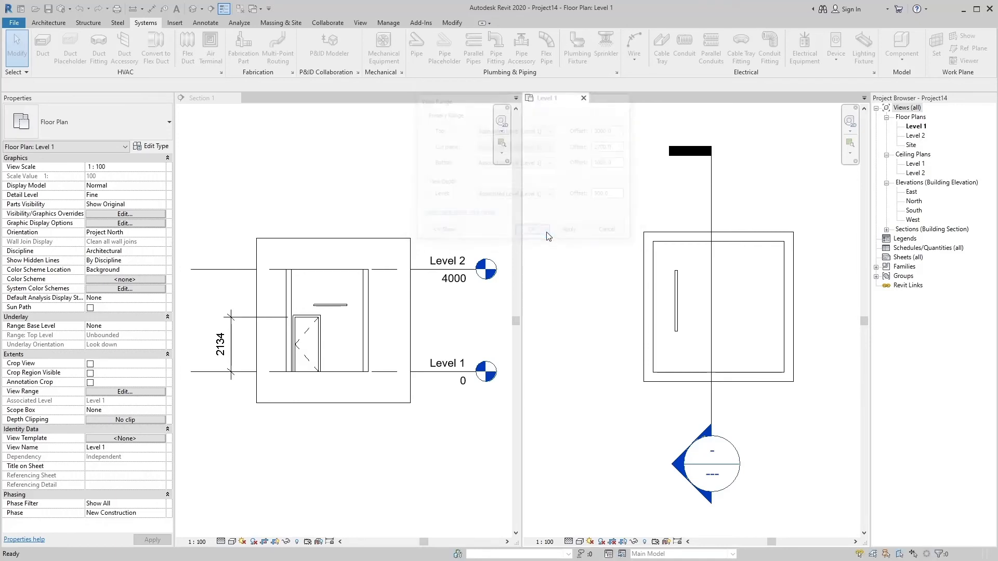
Set the pipe's middle elevation to 200 mm from the Level 1 plan and deselect it
{"action": "left_click", "coordinate": [676, 299]}
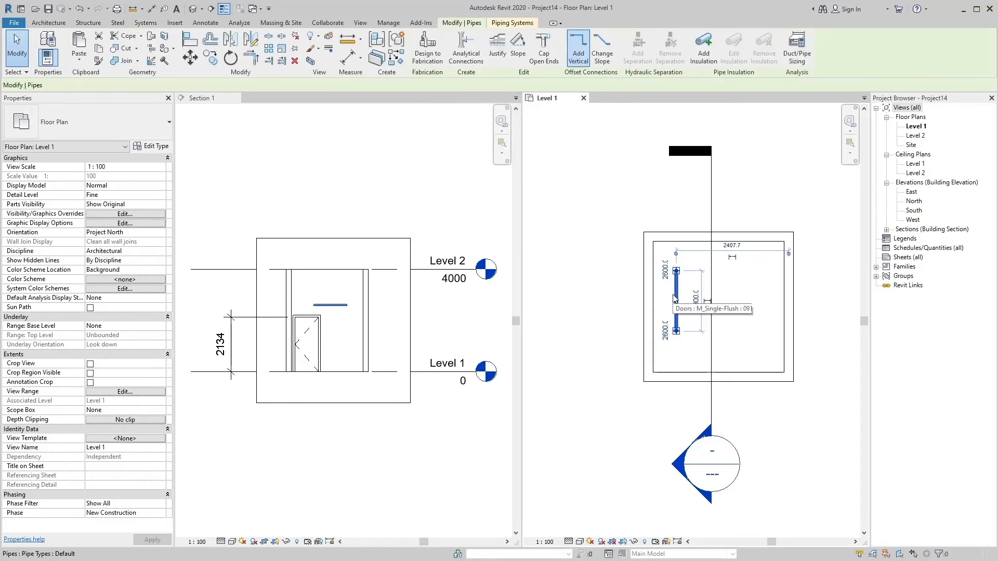
{"action": "left_click", "coordinate": [235, 86]}
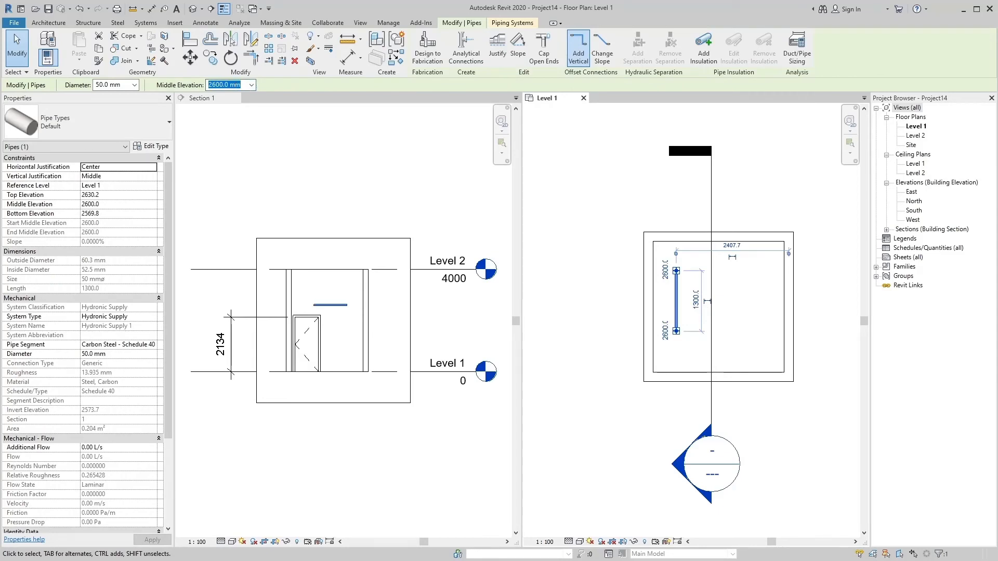
{"action": "type", "text": "200"}
{"action": "key", "text": "Return"}
{"action": "left_click", "coordinate": [628, 321]}
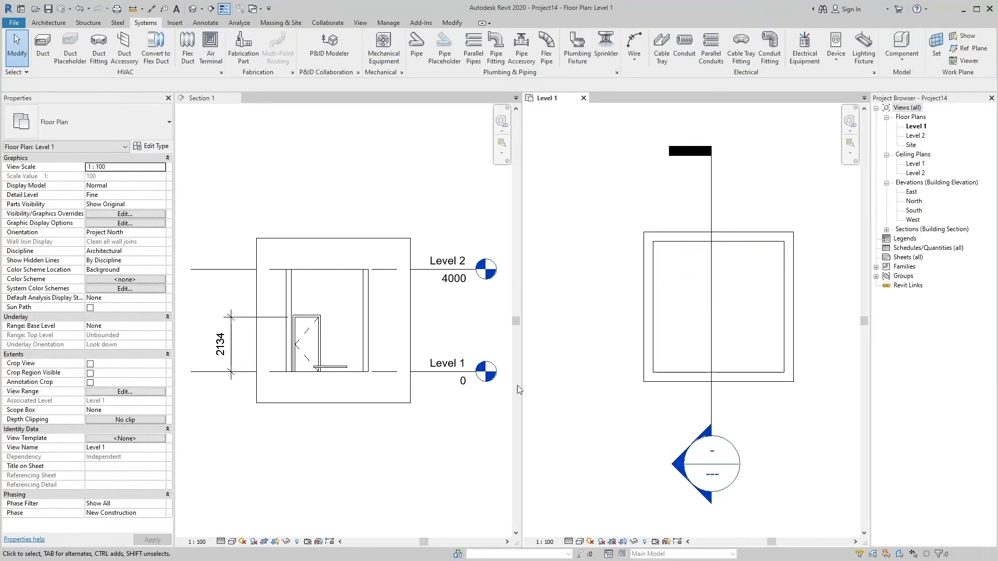
Set the pipe's middle elevation to 700 mm from Section 1 and check the pipe in the Level 1 plan
{"action": "left_click", "coordinate": [402, 380]}
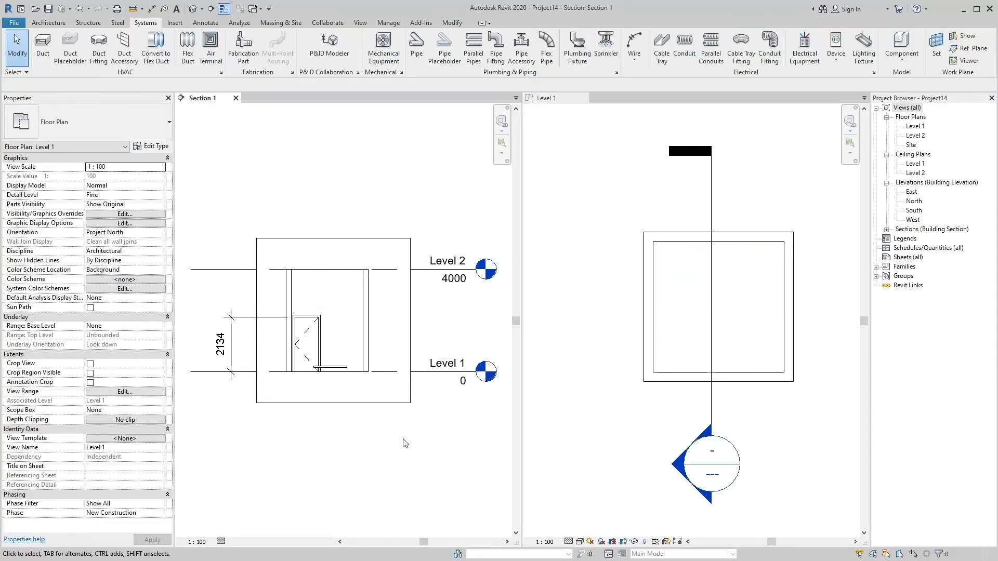
{"action": "left_click", "coordinate": [342, 371]}
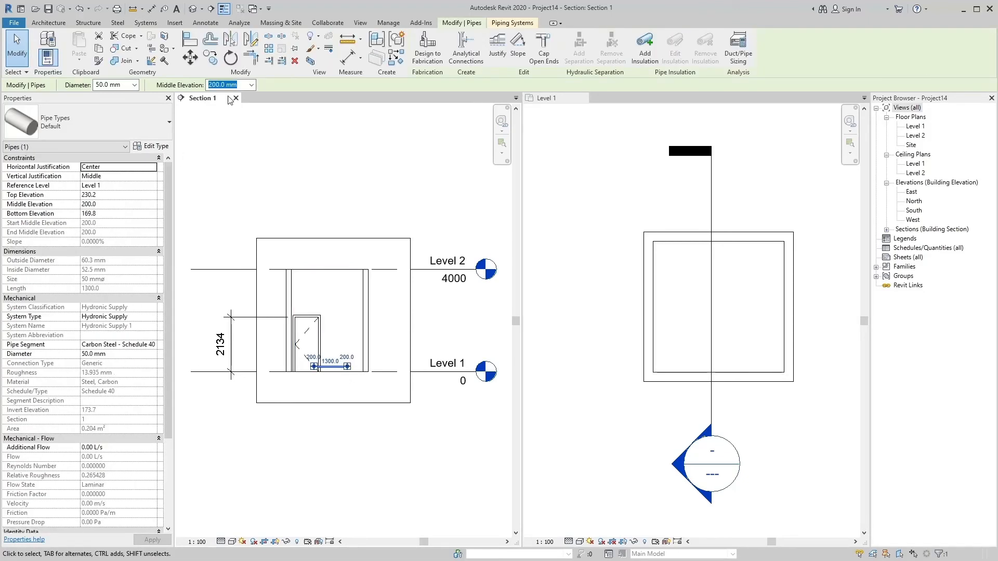
{"action": "type", "text": "700"}
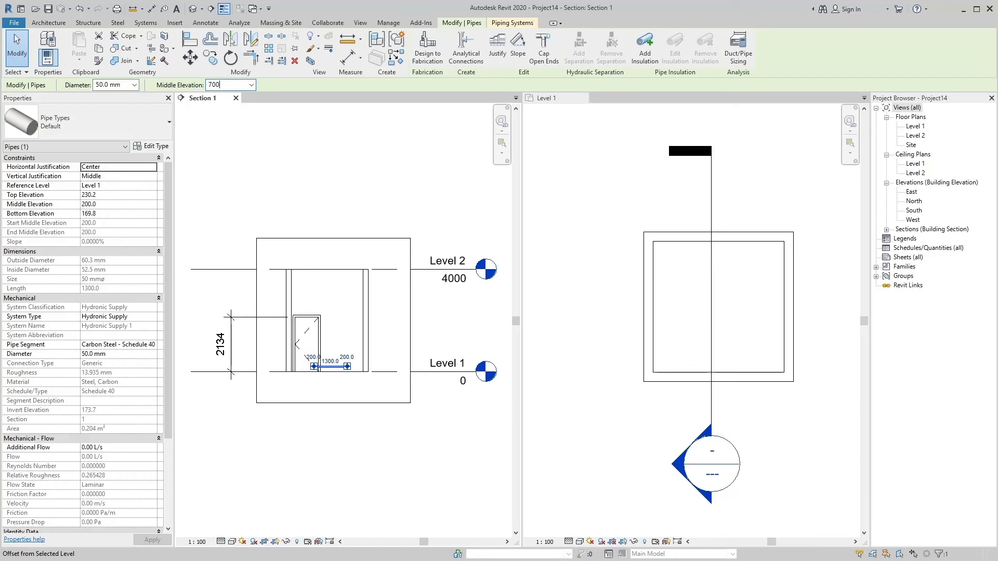
{"action": "key", "text": "Return"}
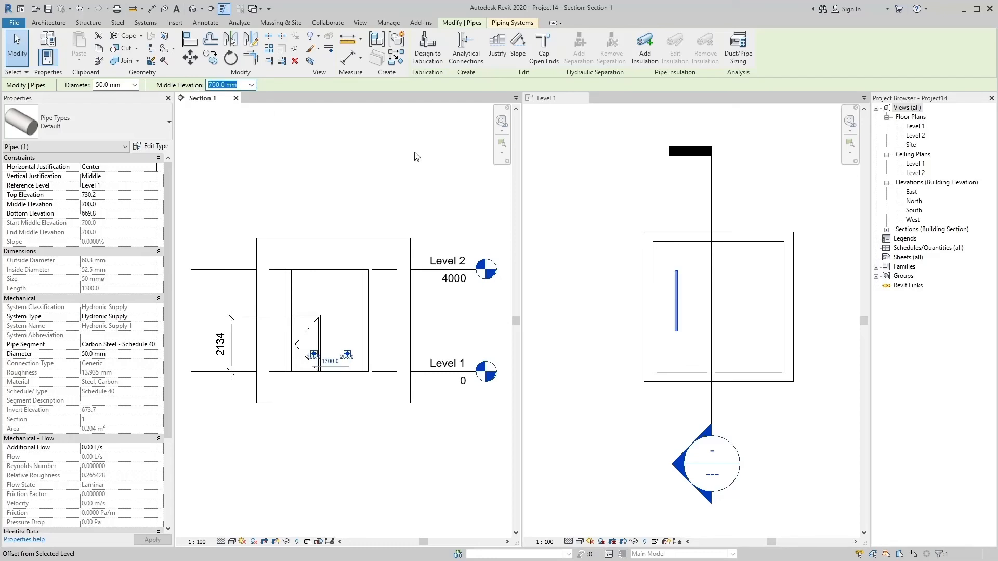
{"action": "left_click", "coordinate": [594, 283]}
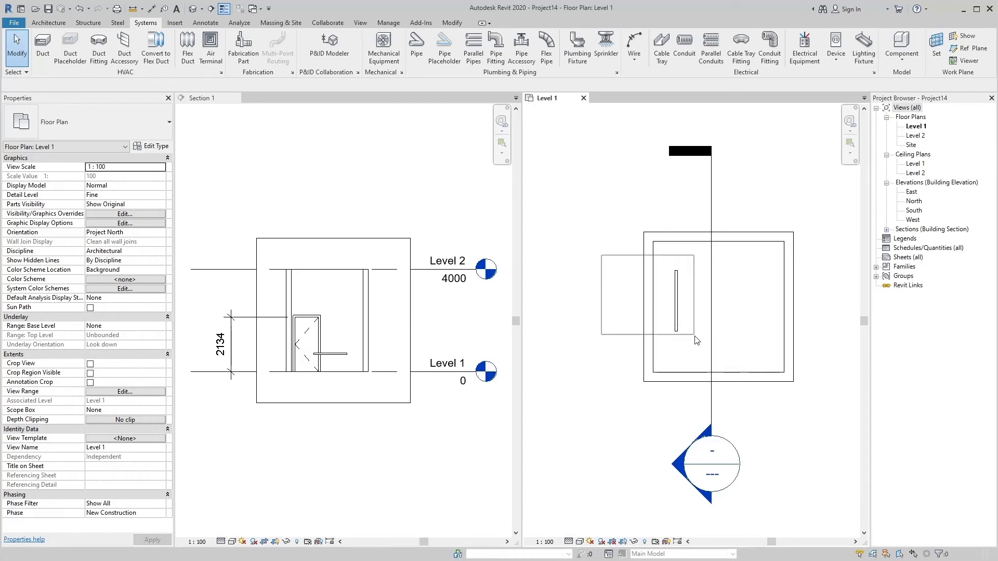
{"action": "left_click", "coordinate": [585, 303]}
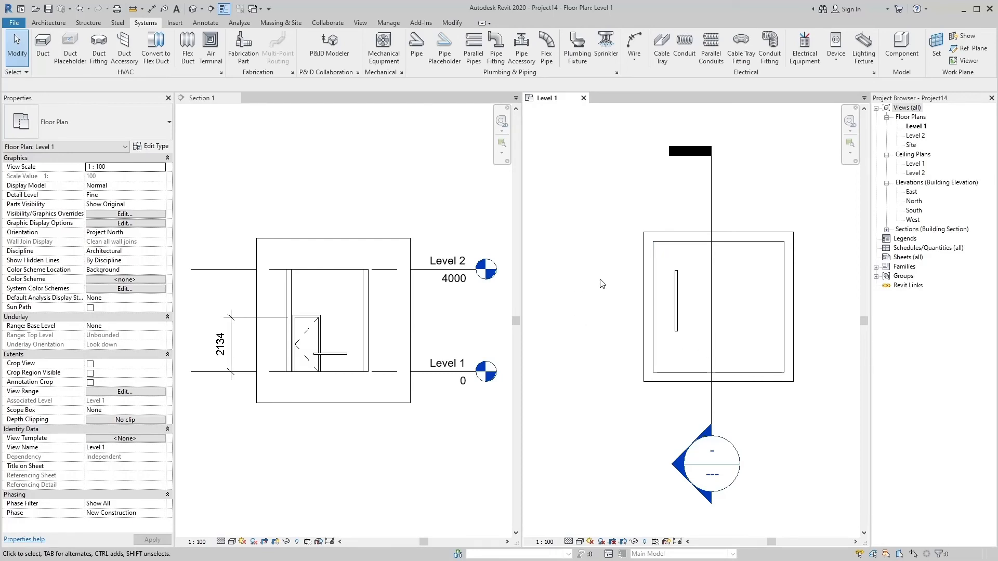
{"action": "left_click_drag", "start_coordinate": [598, 255], "coordinate": [695, 362]}
{"action": "left_click", "coordinate": [592, 389]}
Raise the pipe's middle elevation to 1200 mm from Section 1, and select it in the Level 1 plan to check its visibility
{"action": "left_click", "coordinate": [403, 453]}
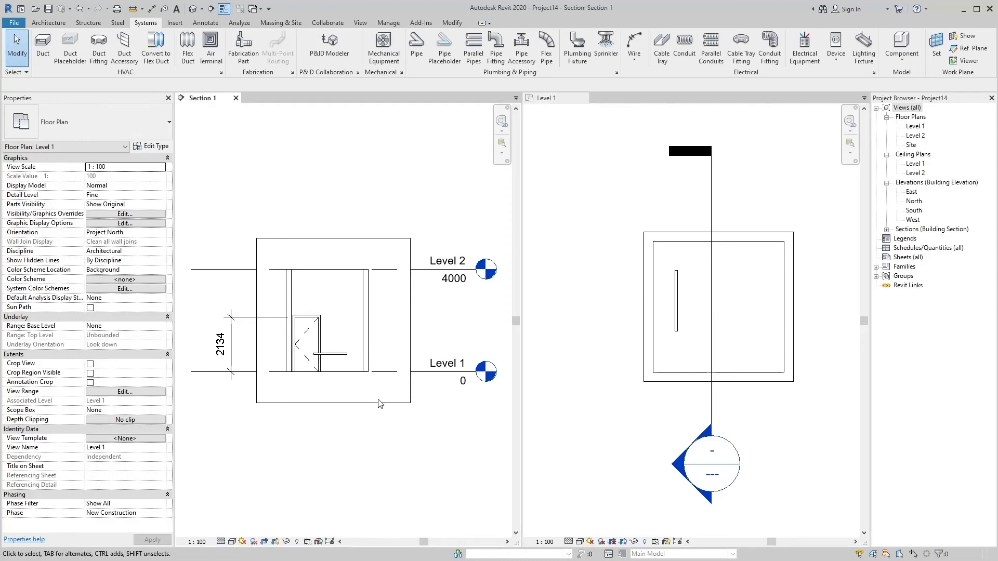
{"action": "left_click", "coordinate": [343, 359]}
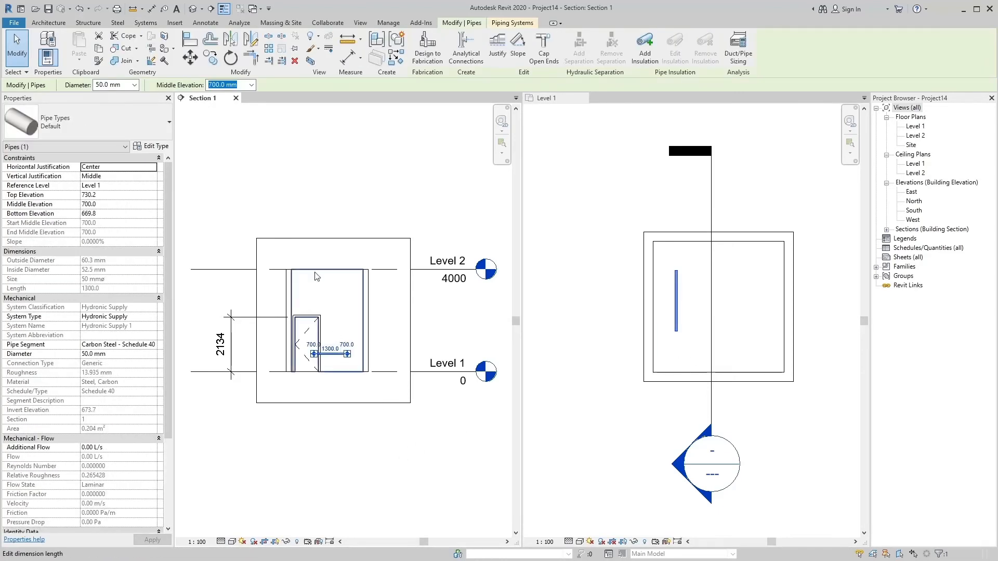
{"action": "left_click", "coordinate": [240, 85]}
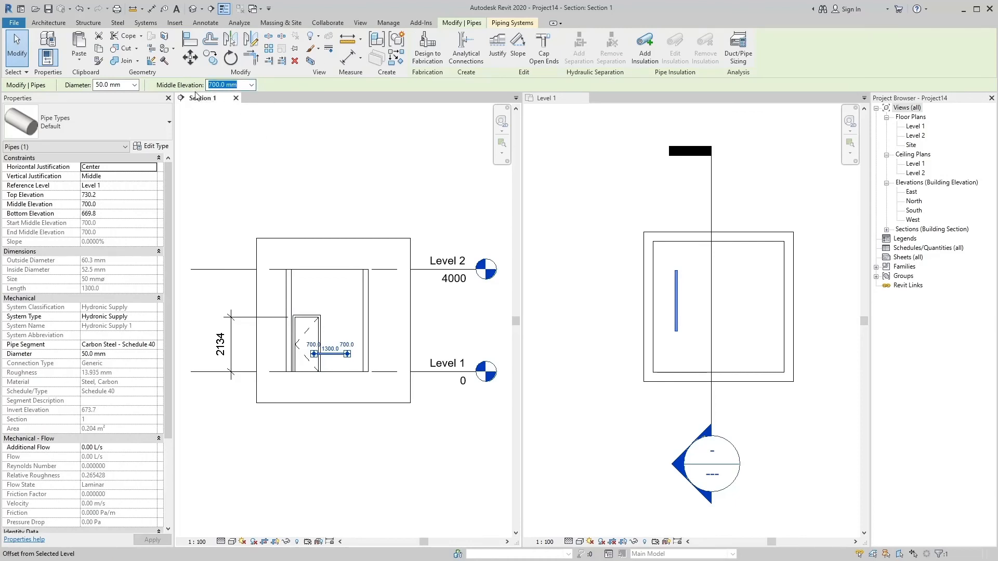
{"action": "type", "text": "1200"}
{"action": "key", "text": "Return"}
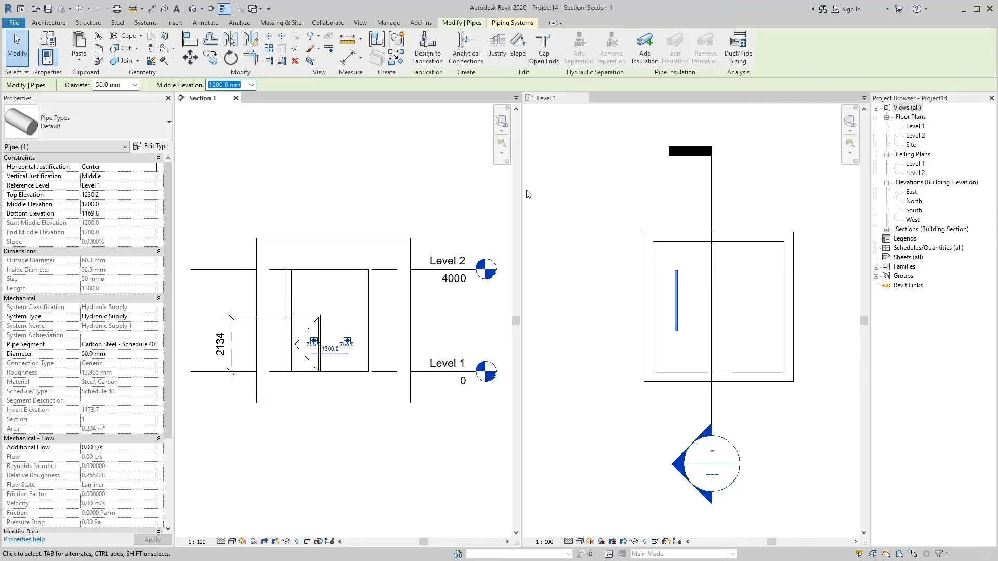
{"action": "left_click", "coordinate": [646, 263]}
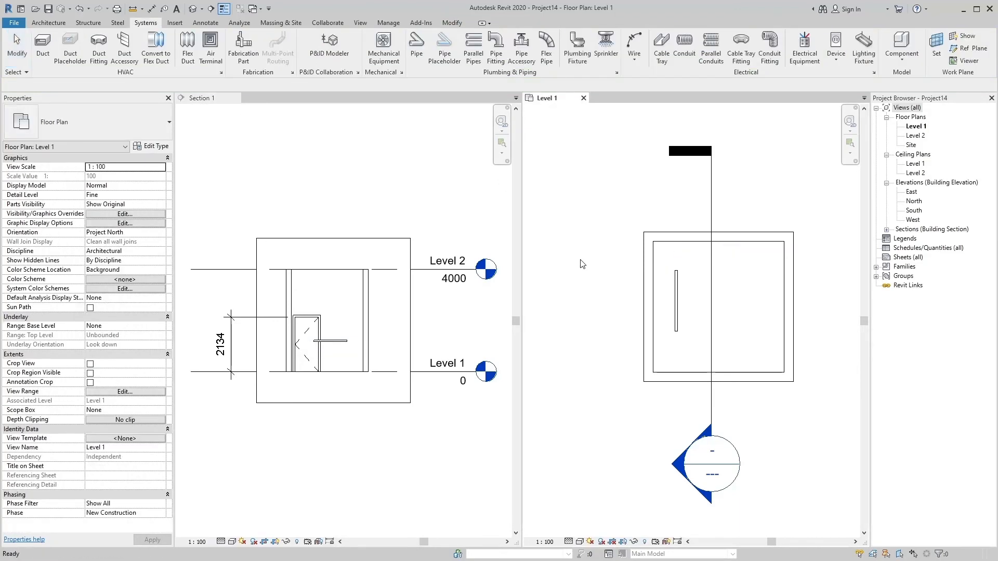
{"action": "left_click_drag", "start_coordinate": [580, 259], "coordinate": [697, 359]}
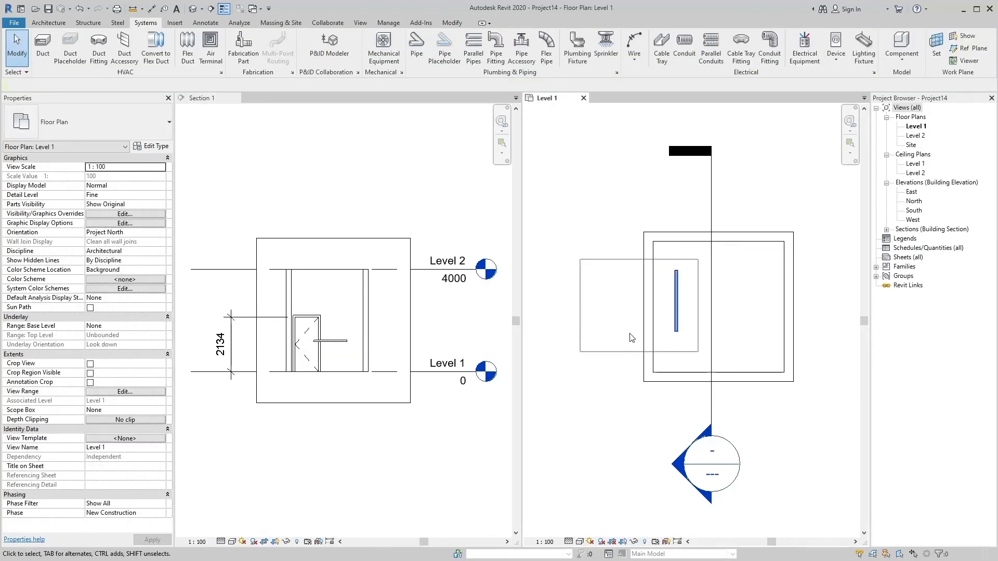
{"action": "left_click", "coordinate": [608, 404]}
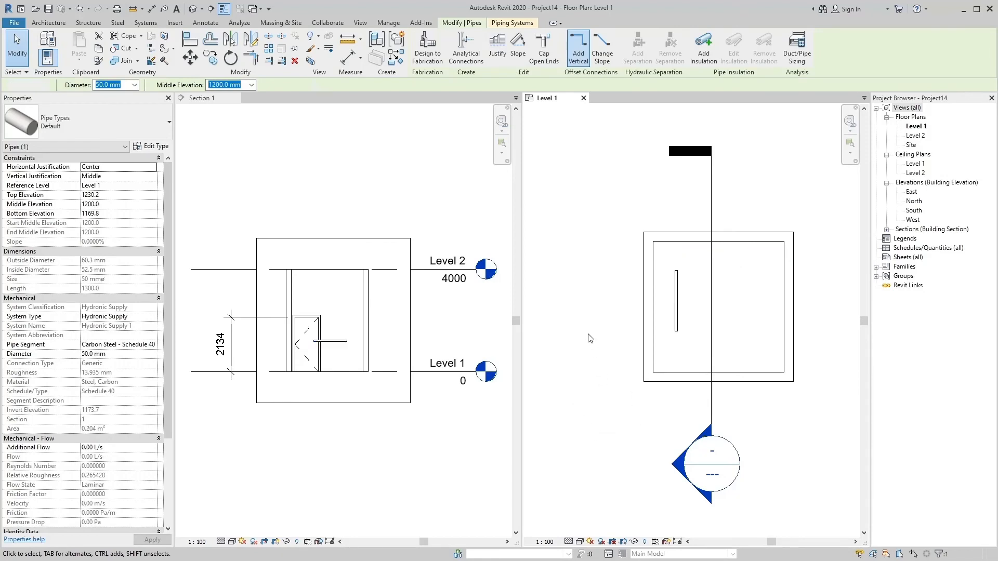
{"action": "left_click", "coordinate": [588, 333]}
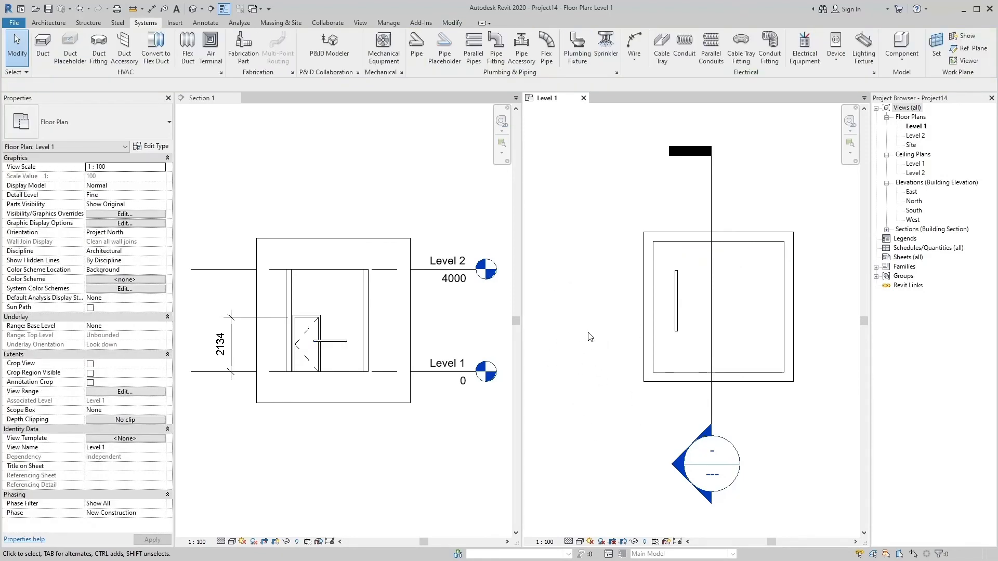
Open the Level 1 plan's view range settings to review the primary range and view depth offsets
{"action": "left_click", "coordinate": [125, 392]}
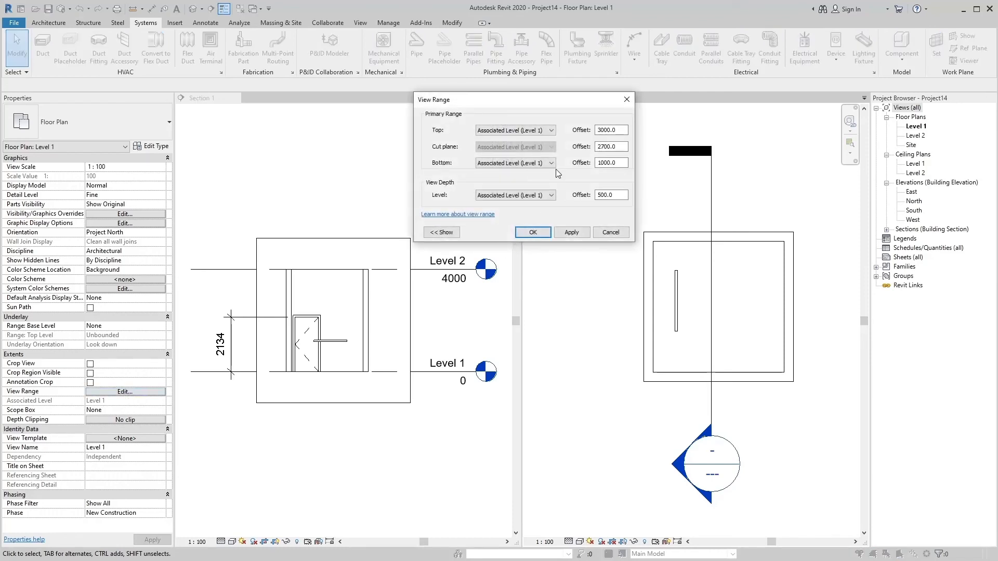
{"action": "left_click", "coordinate": [453, 129]}
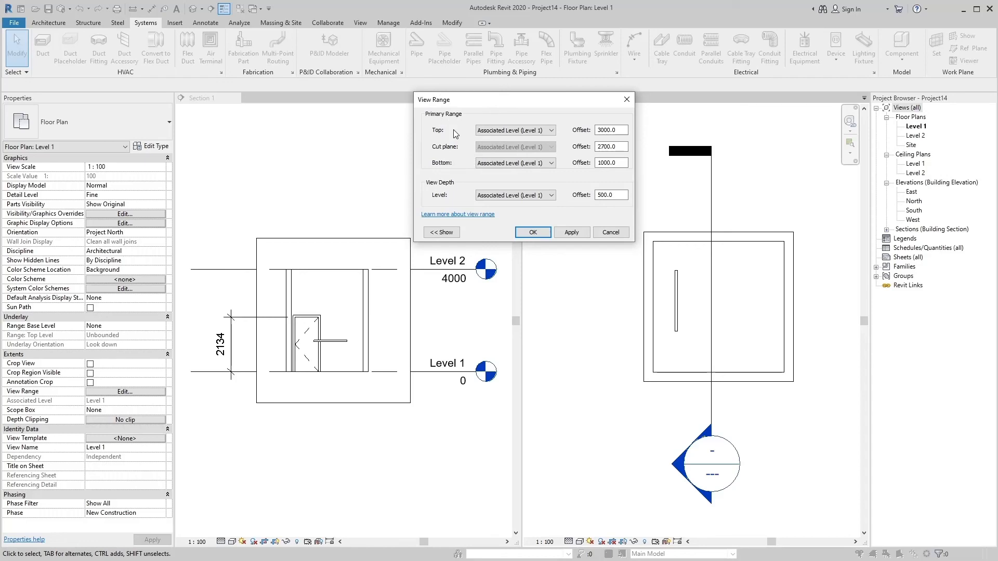